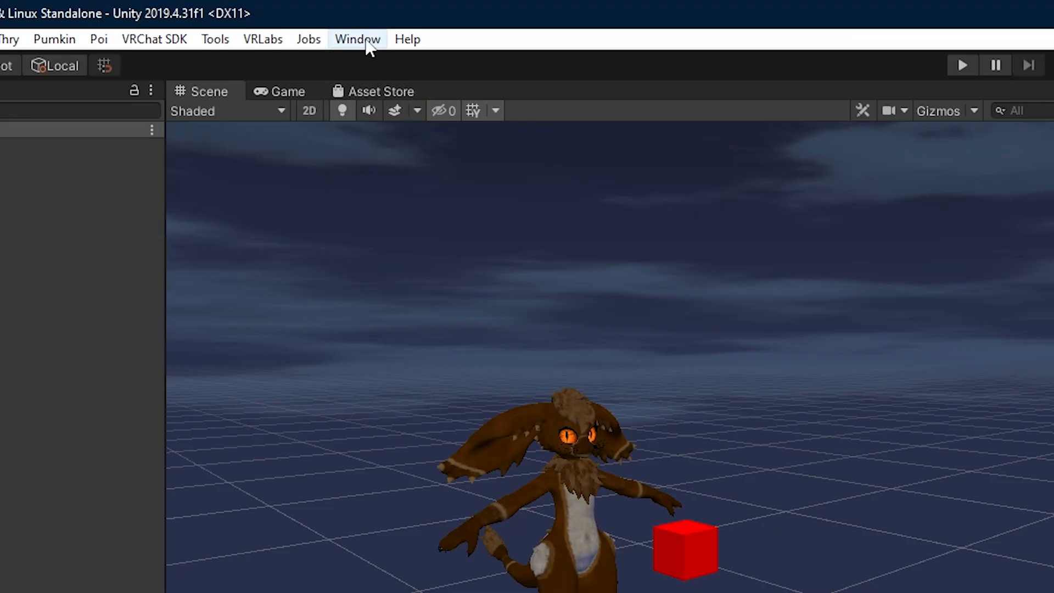
# Open the Animator window and dock it between the Scene view and the Inspector.
pyautogui.click(262, 14)
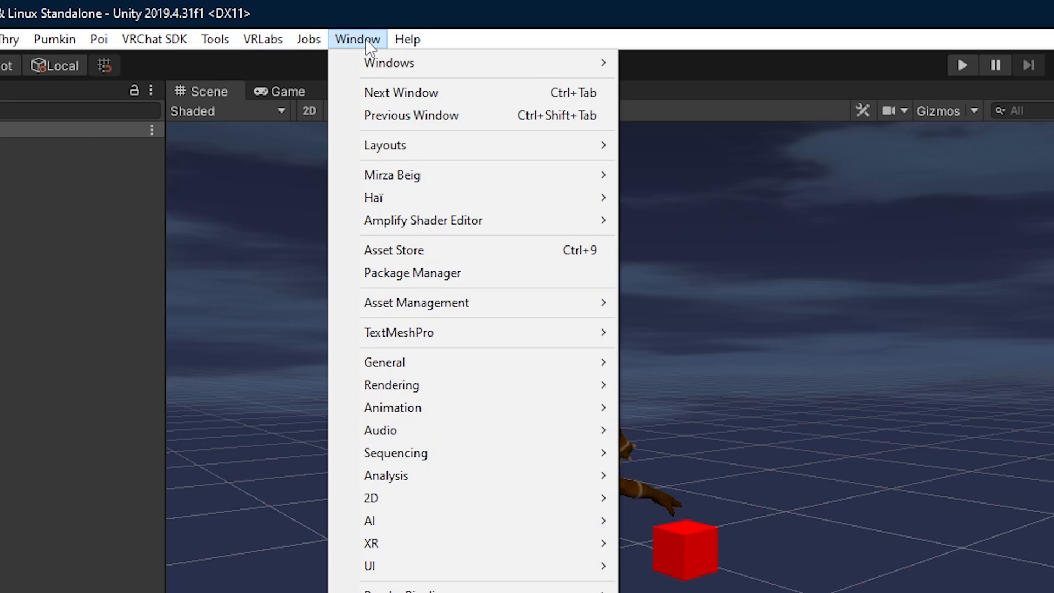
pyautogui.moveTo(490, 63)
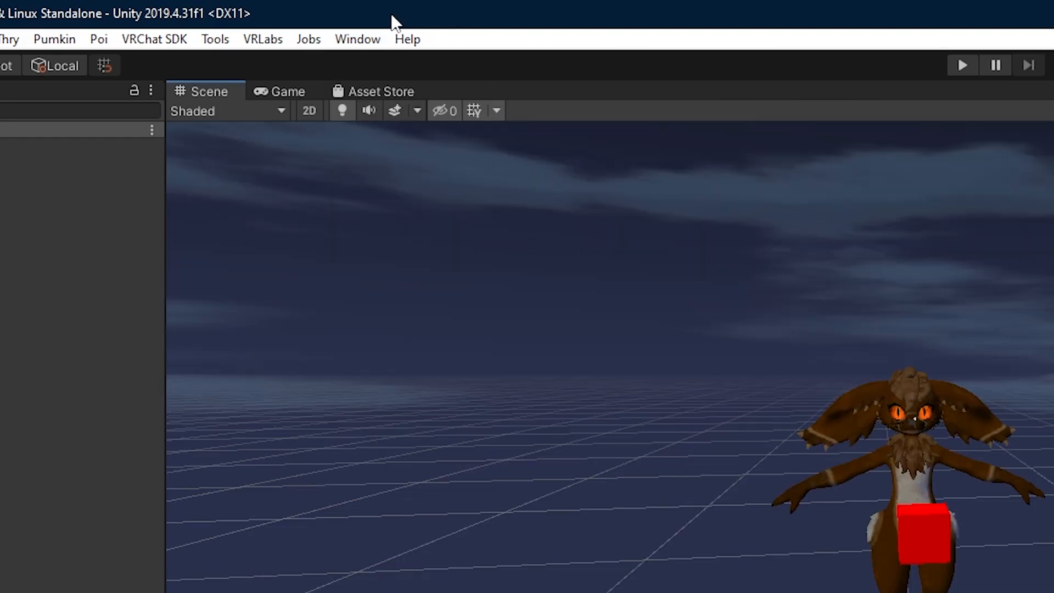
pyautogui.click(357, 39)
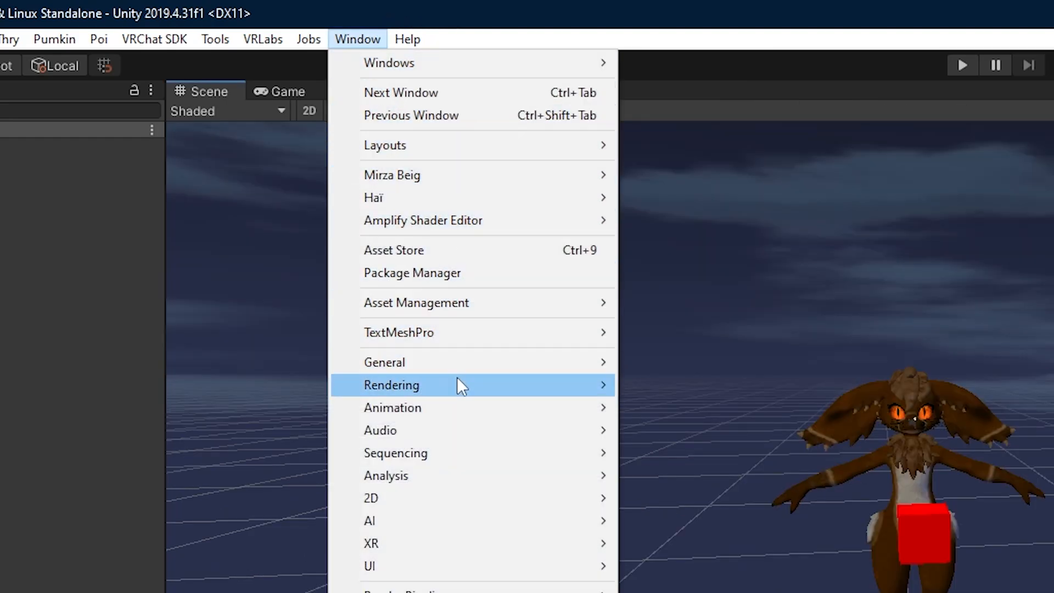
pyautogui.moveTo(439, 404)
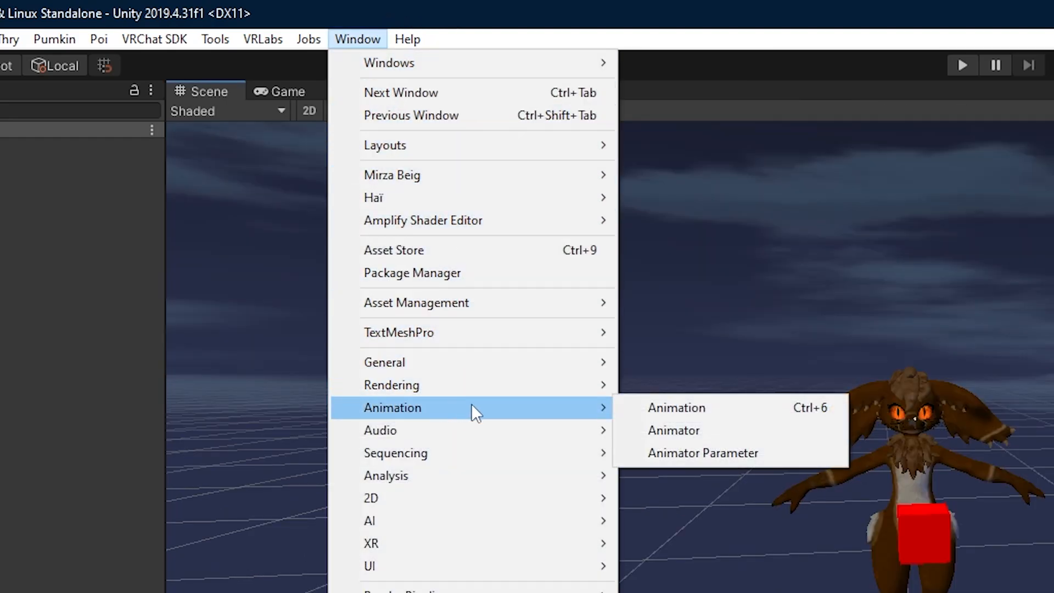
pyautogui.click(687, 429)
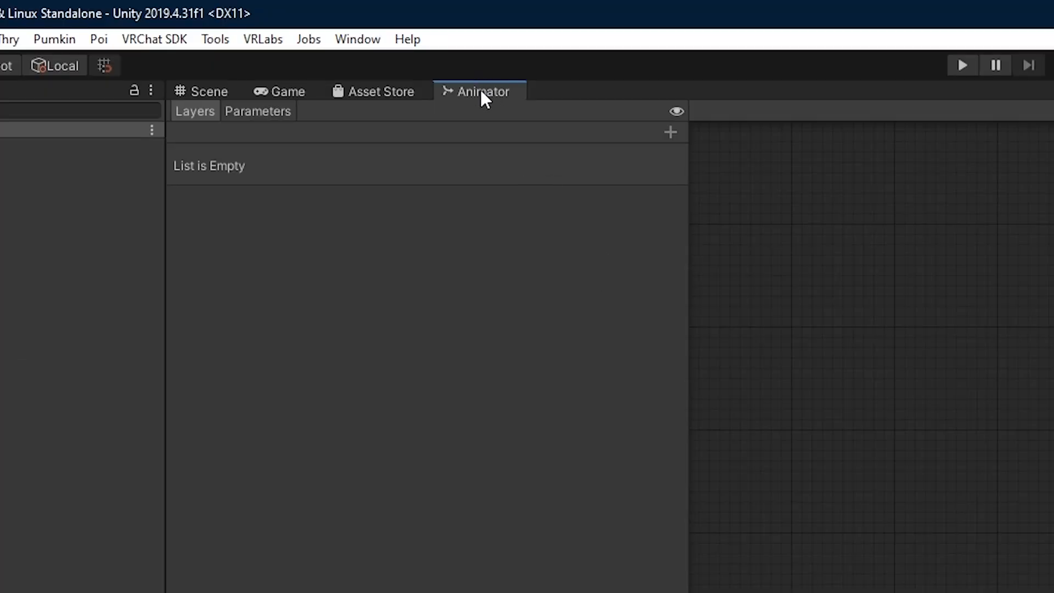
pyautogui.moveTo(482, 91); pyautogui.dragTo(521, 311)
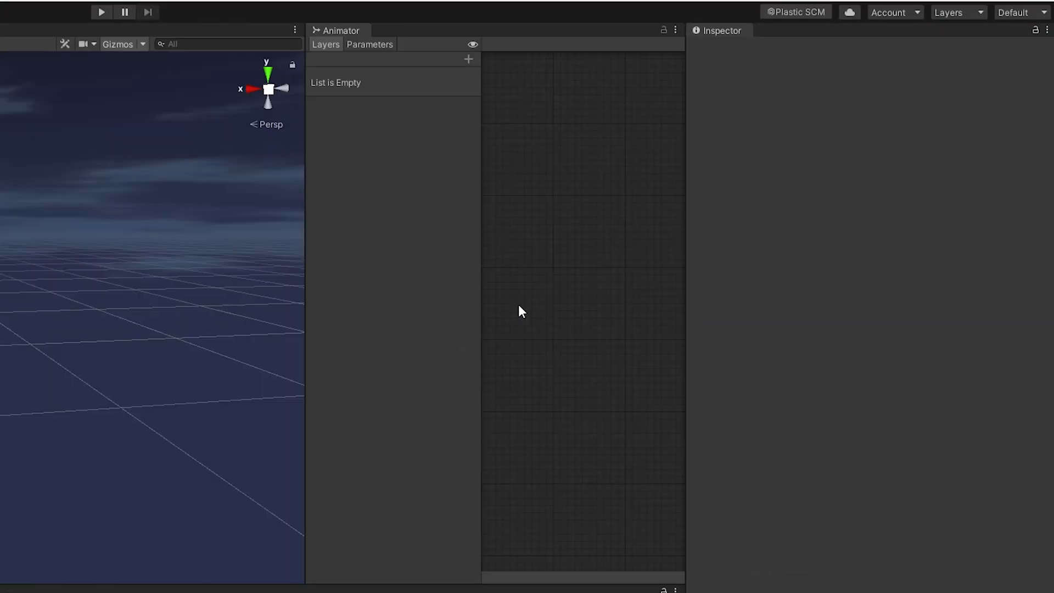
pyautogui.moveTo(303, 242); pyautogui.dragTo(233, 244)
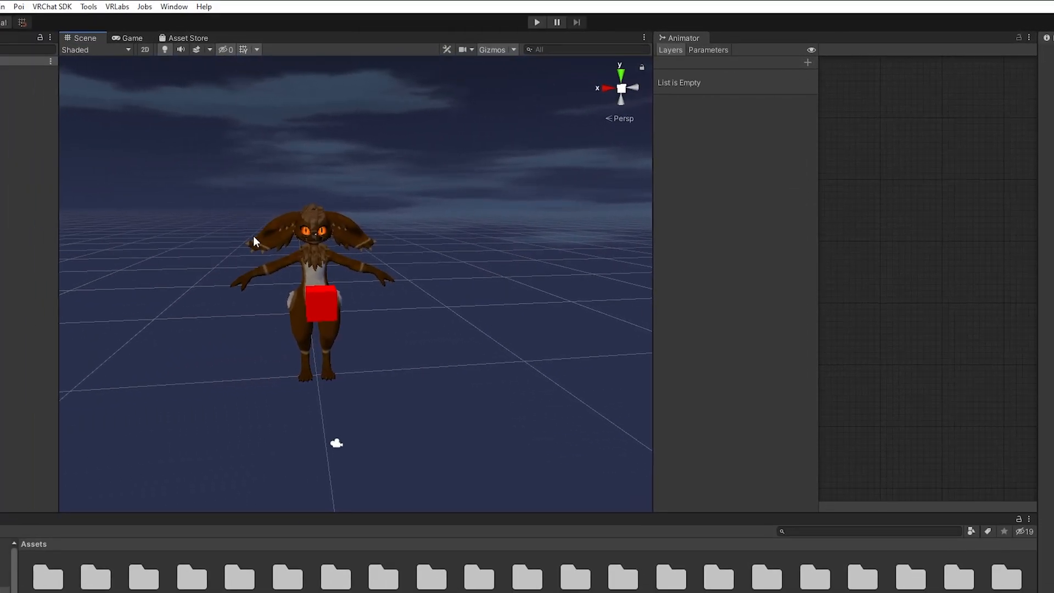
# Open the Animation window and dock it beside the Console tab.
pyautogui.click(178, 7)
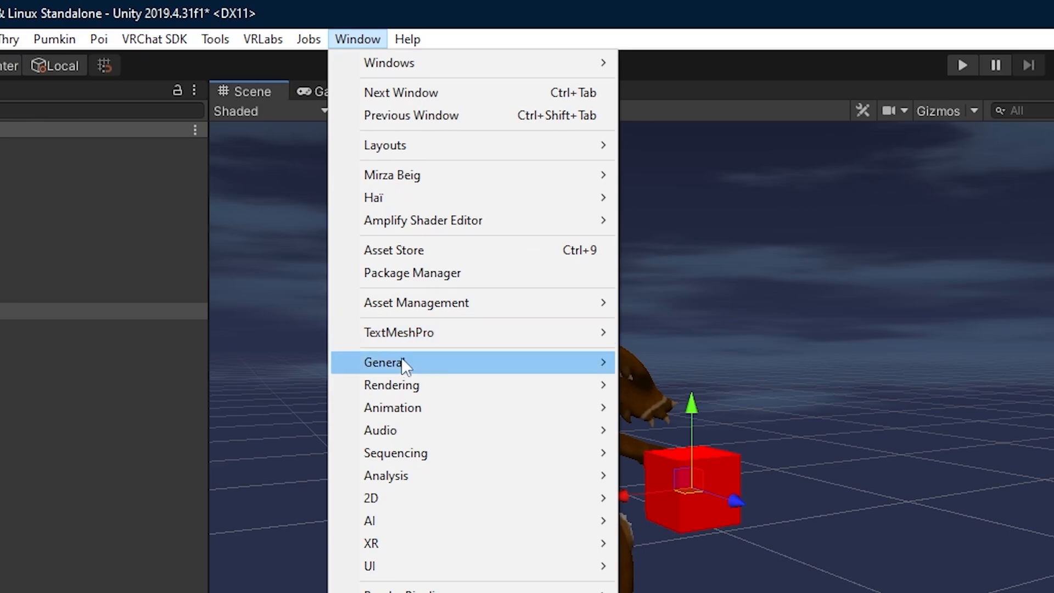
pyautogui.moveTo(405, 410)
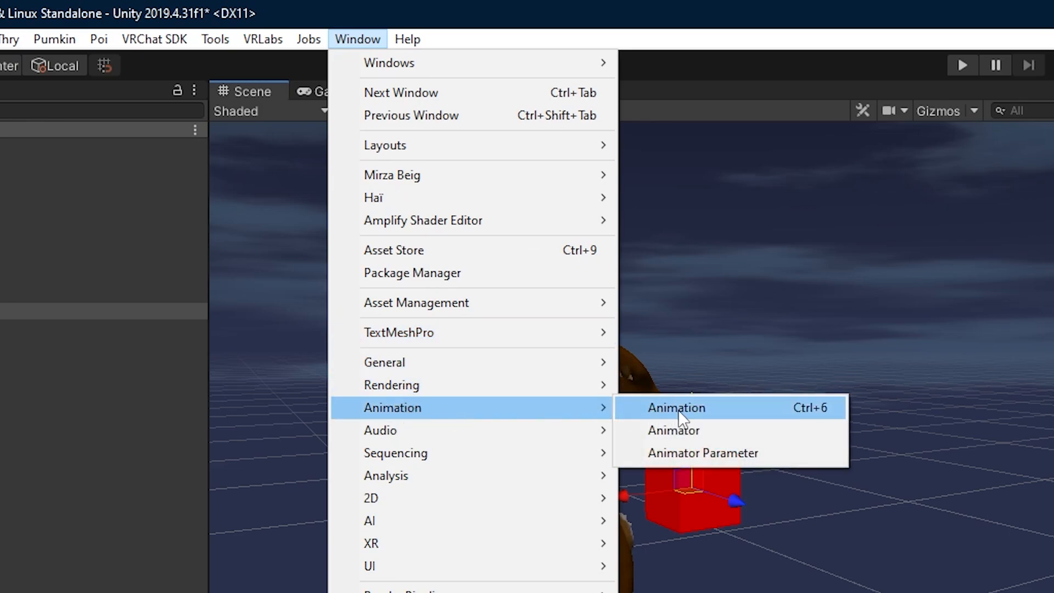
pyautogui.click(826, 416)
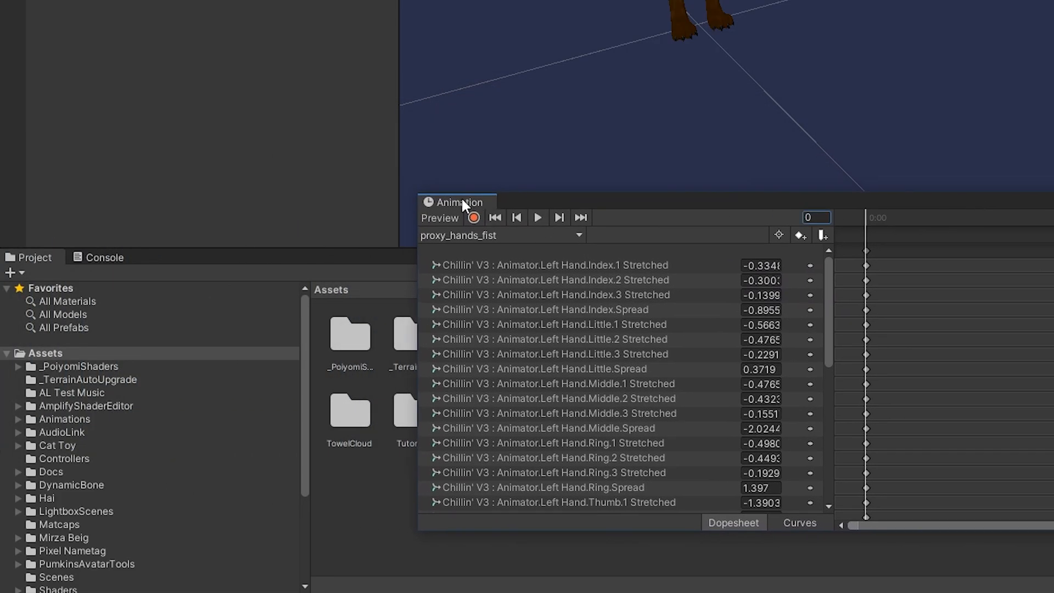
pyautogui.moveTo(463, 202); pyautogui.dragTo(207, 272)
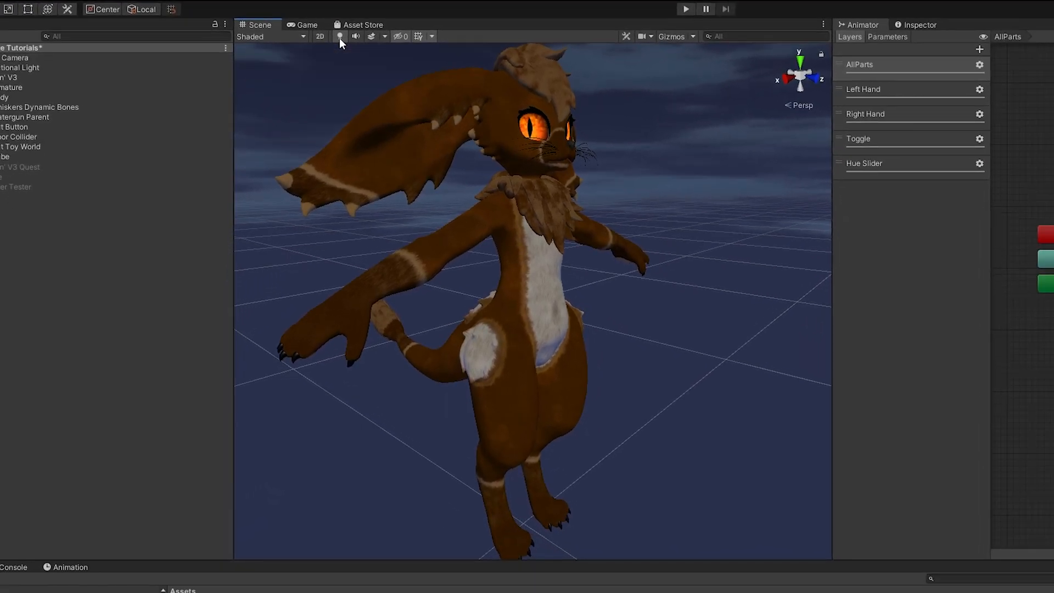
# Switch the Scene view lighting off and back on to compare how the avatar is lit.
pyautogui.click(340, 36)
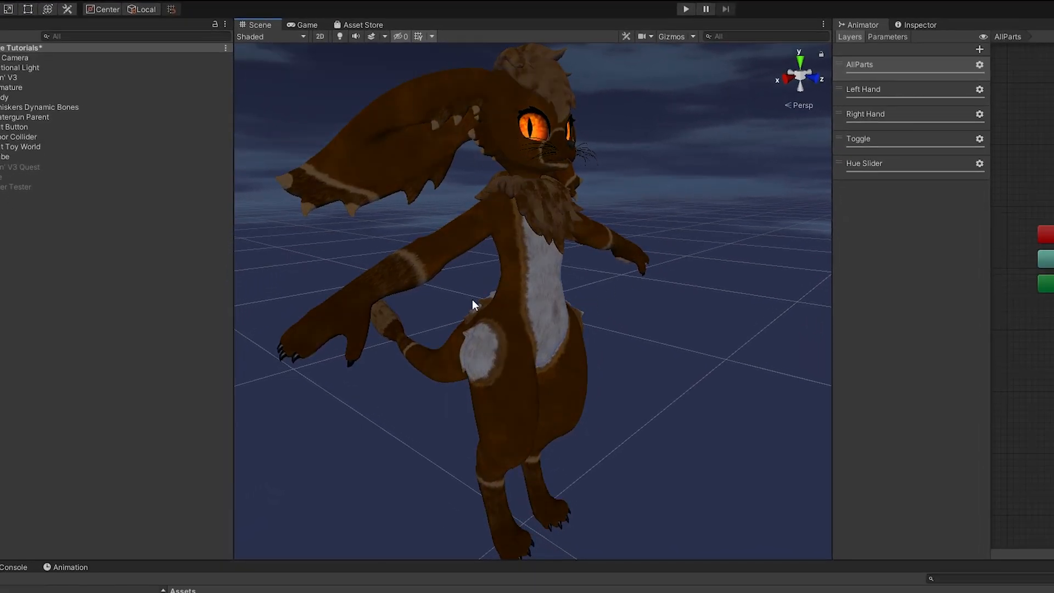
pyautogui.click(340, 36)
pyautogui.moveTo(501, 121); pyautogui.dragTo(463, 195, button='right')
pyautogui.keyDown('alt'); pyautogui.moveTo(462, 195); pyautogui.dragTo(363, 172); pyautogui.keyUp('alt')
pyautogui.keyDown('alt'); pyautogui.moveTo(364, 171); pyautogui.dragTo(367, 167, button='right'); pyautogui.keyUp('alt')
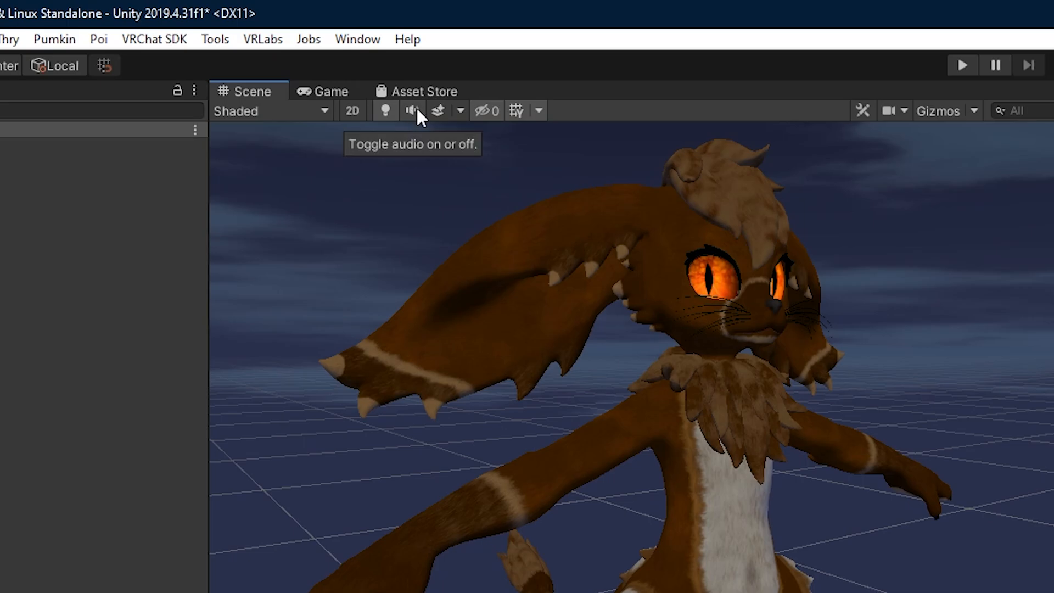
# Hide the Scene view grid and show it again around the avatar.
pyautogui.keyDown('alt'); pyautogui.moveTo(813, 329); pyautogui.dragTo(841, 341, button='right'); pyautogui.keyUp('alt')
pyautogui.keyDown('alt'); pyautogui.moveTo(841, 341); pyautogui.dragTo(737, 360); pyautogui.keyUp('alt')
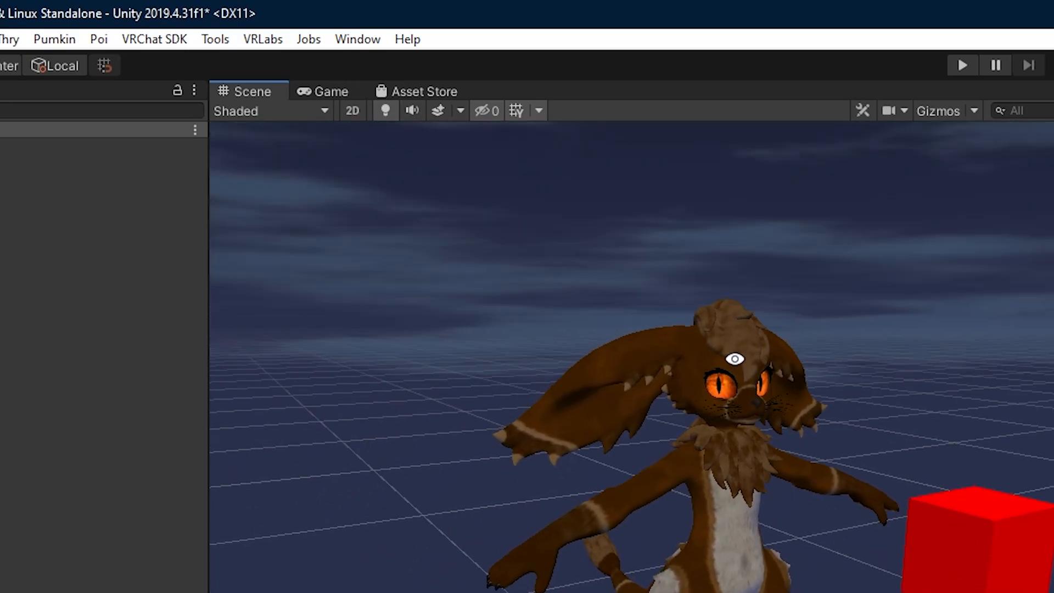
pyautogui.keyDown('alt'); pyautogui.moveTo(1016, 345); pyautogui.dragTo(650, 241); pyautogui.keyUp('alt')
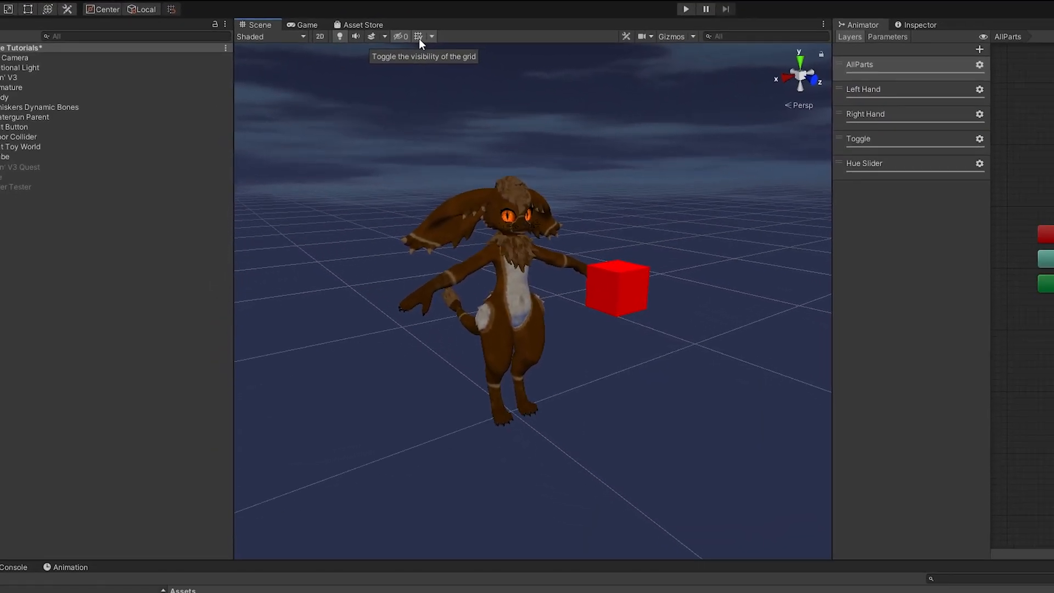
pyautogui.click(419, 37)
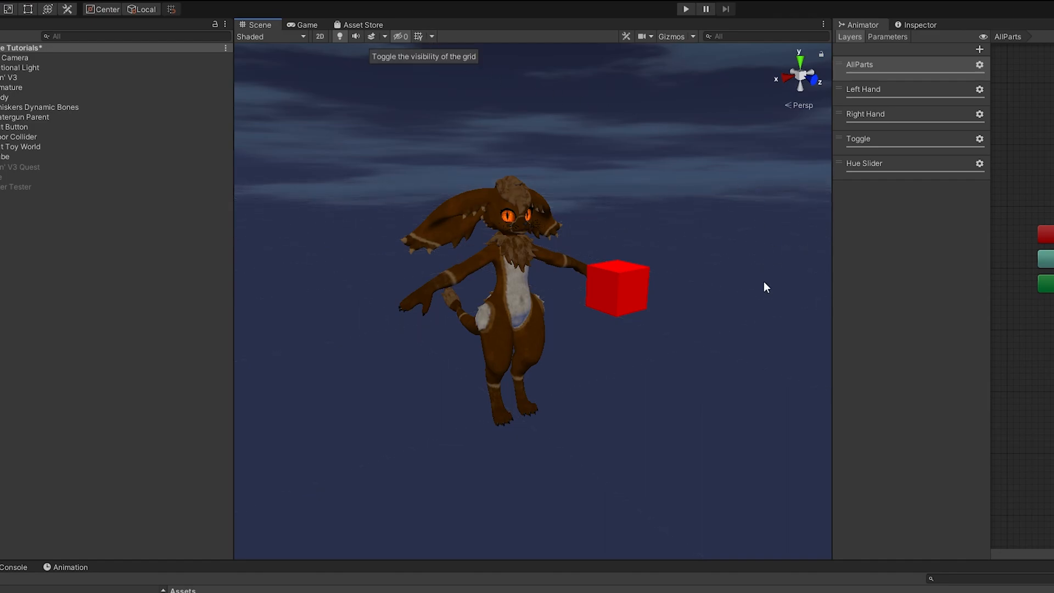
pyautogui.click(419, 37)
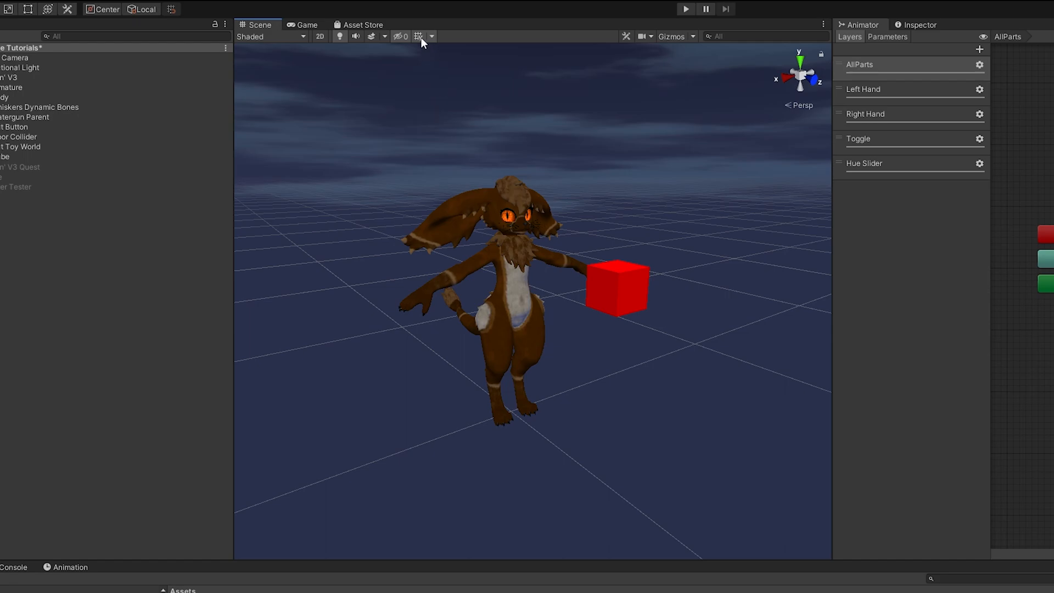
pyautogui.click(420, 35)
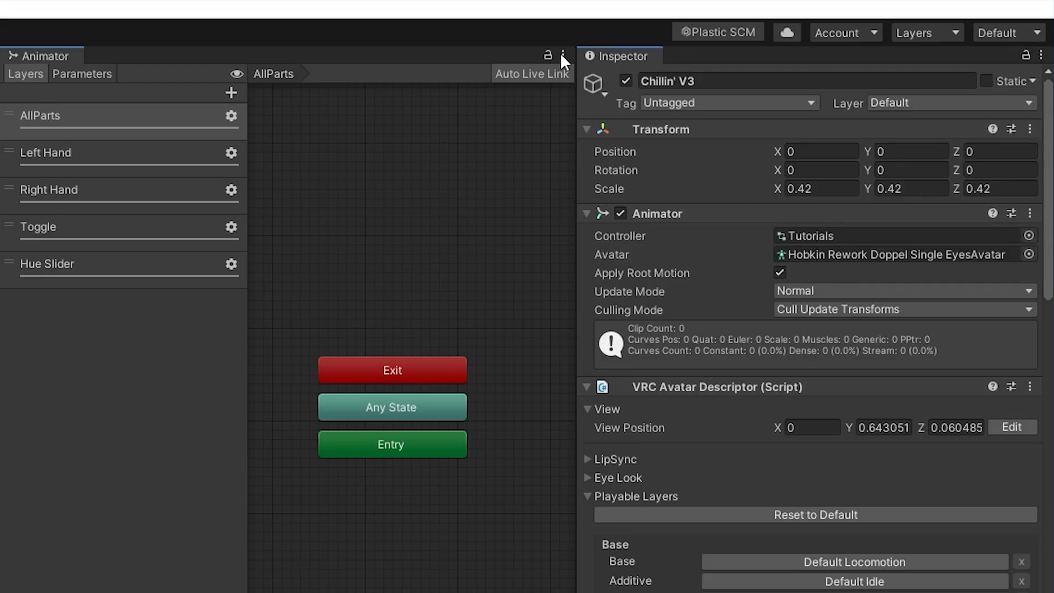
# Add a second Inspector tab beside the Animator and toggle the lock of the original Inspector.
pyautogui.click(563, 55)
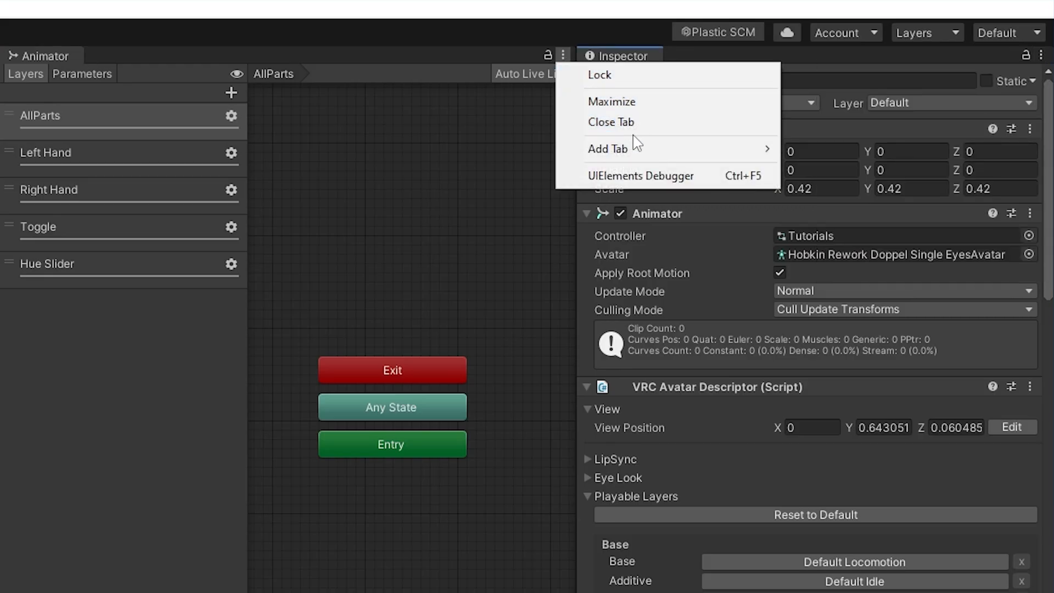
pyautogui.moveTo(624, 147)
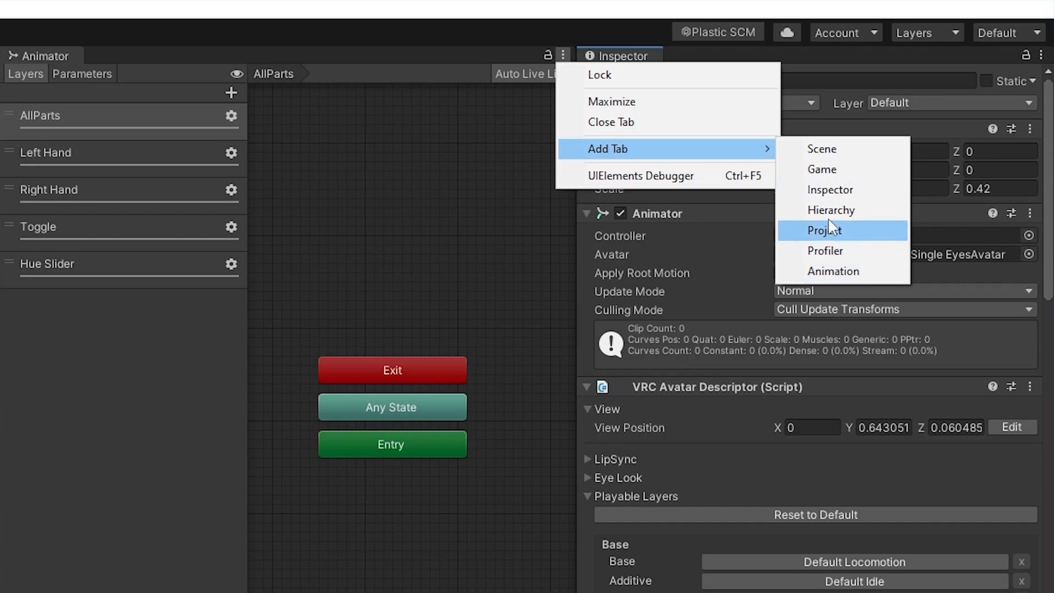
pyautogui.click(823, 191)
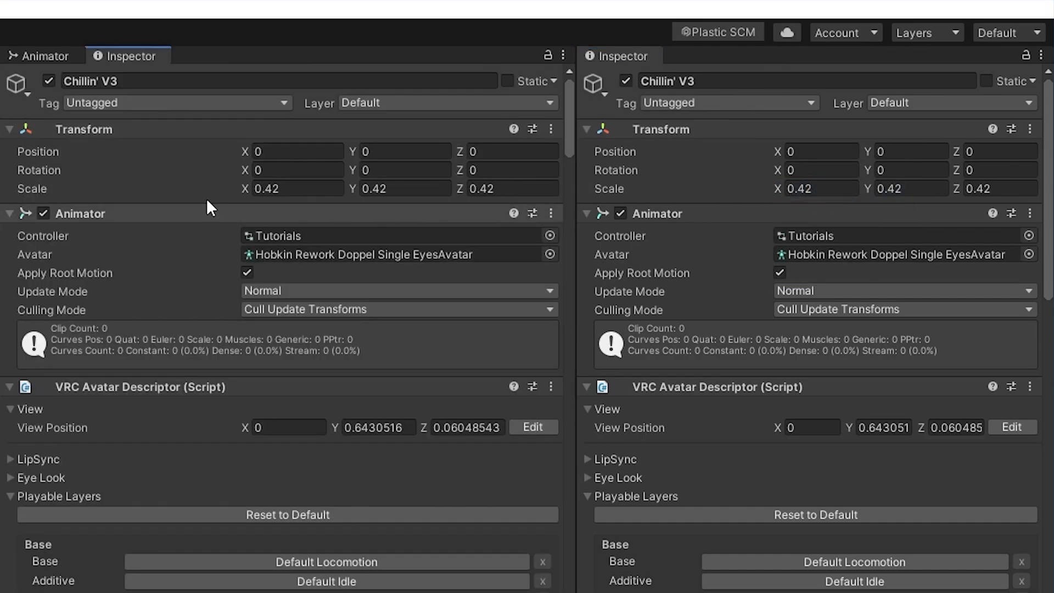
pyautogui.click(1025, 54)
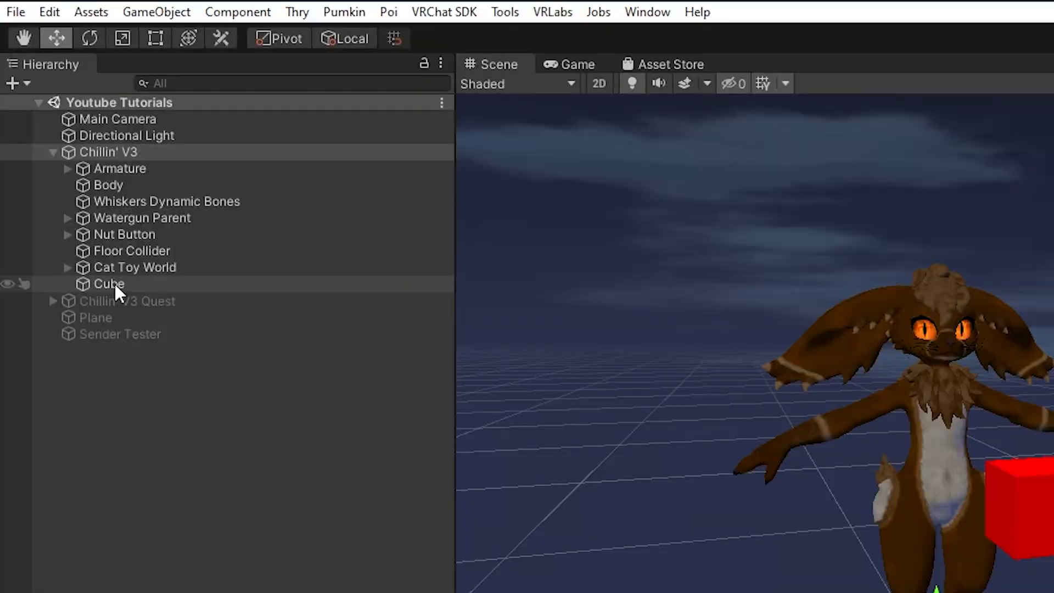
# Select Cube under Chillin' V3 and examine it with the avatar by orbiting, zooming, panning and flying through the scene.
pyautogui.click(110, 284)
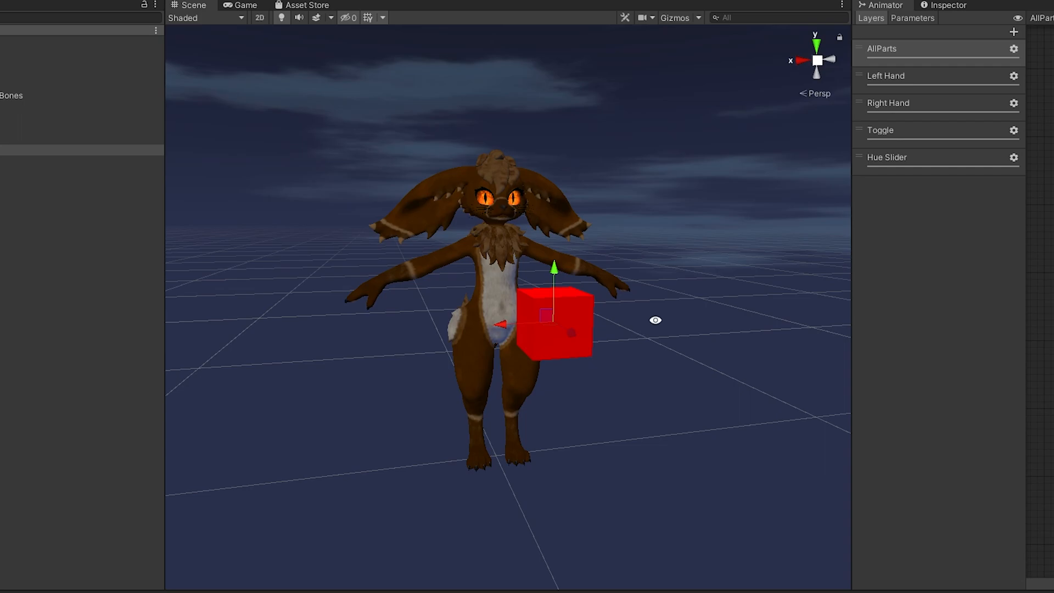
pyautogui.keyDown('alt'); pyautogui.moveTo(671, 282); pyautogui.dragTo(686, 307); pyautogui.keyUp('alt')
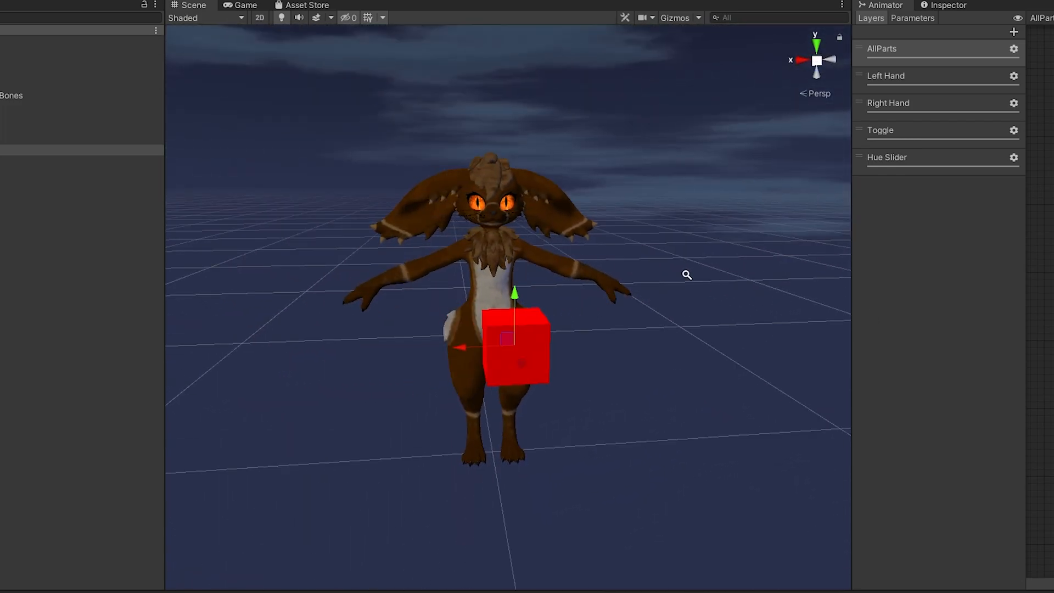
pyautogui.keyDown('alt'); pyautogui.moveTo(687, 274); pyautogui.dragTo(607, 298, button='right'); pyautogui.keyUp('alt')
pyautogui.moveTo(607, 298); pyautogui.dragTo(706, 258, button='middle')
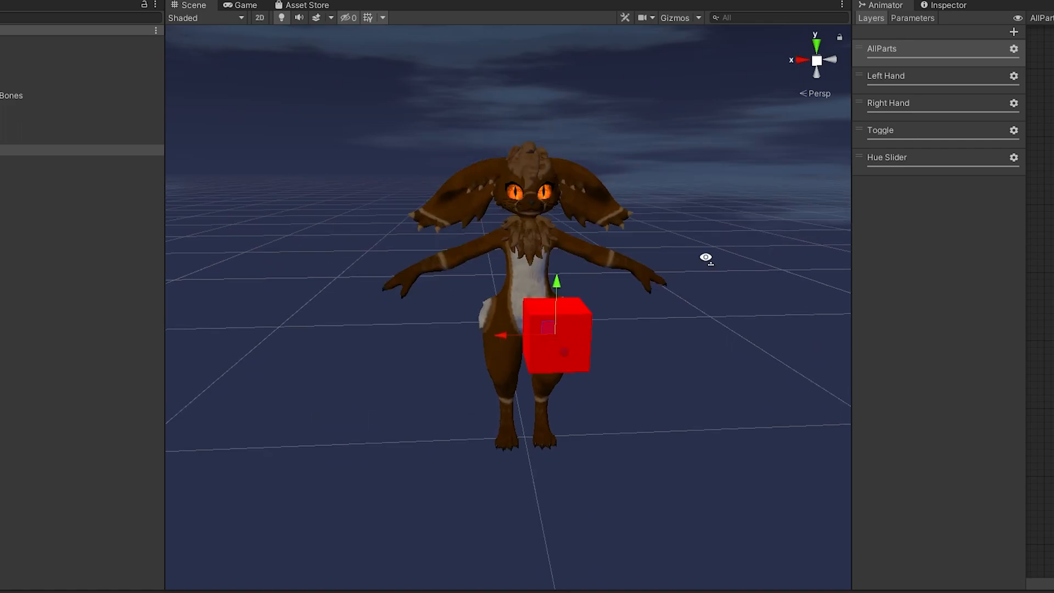
pyautogui.moveTo(706, 258); pyautogui.dragTo(682, 239, button='right')
pyautogui.press('w')
pyautogui.press('s')
pyautogui.press('w')
pyautogui.press('s')
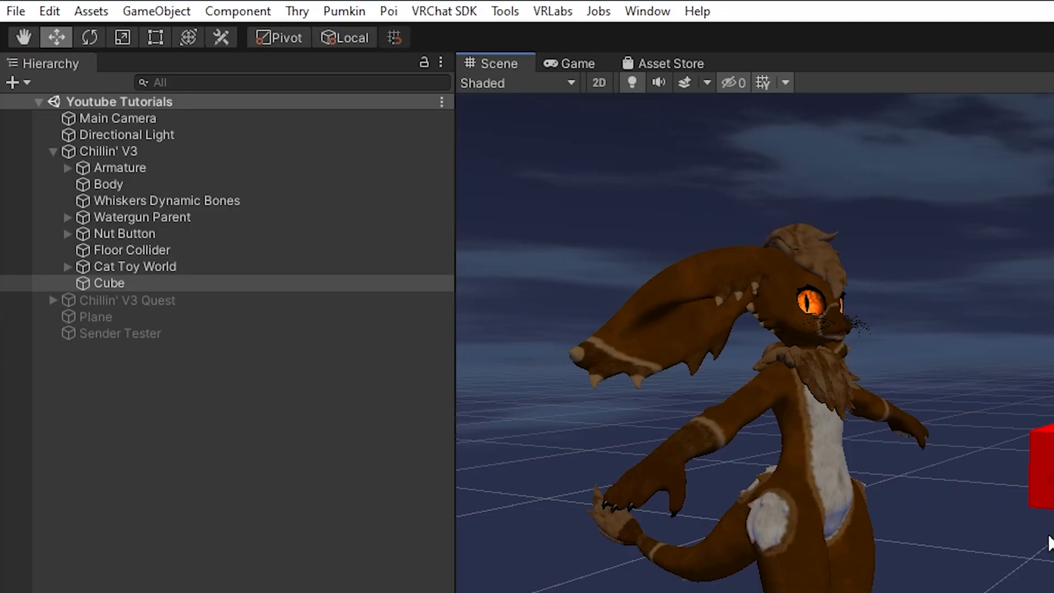
# Frame Cube in the Scene view and inspect it from several angles and distances around that focus point.
pyautogui.click(114, 284)
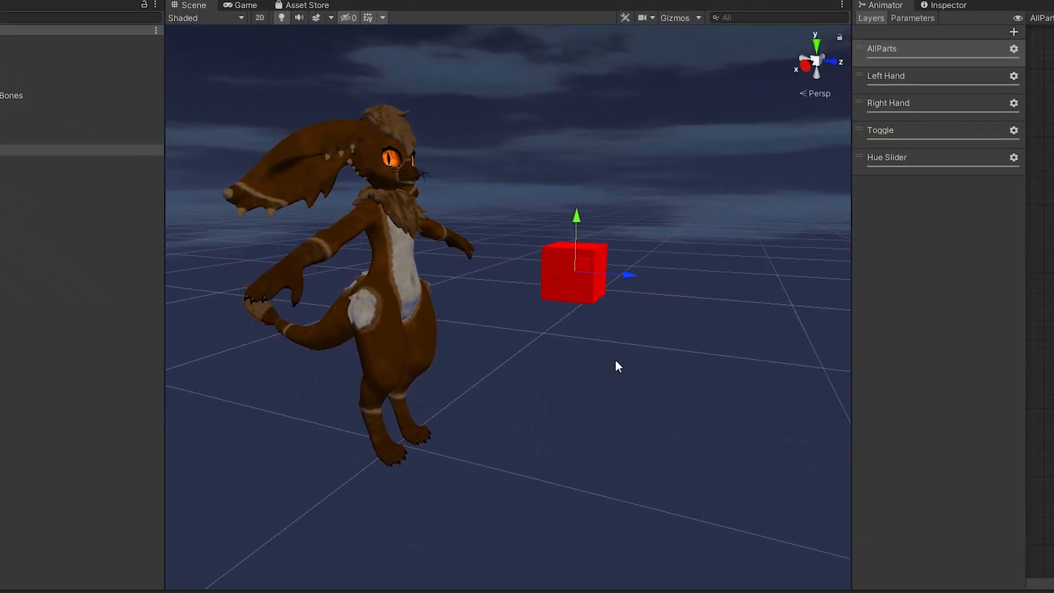
pyautogui.press('f')
pyautogui.keyDown('alt'); pyautogui.moveTo(669, 360); pyautogui.dragTo(468, 270); pyautogui.keyUp('alt')
pyautogui.keyDown('alt'); pyautogui.moveTo(638, 293); pyautogui.dragTo(336, 337, button='right'); pyautogui.keyUp('alt')
pyautogui.keyDown('alt'); pyautogui.moveTo(336, 336); pyautogui.dragTo(618, 332); pyautogui.keyUp('alt')
pyautogui.keyDown('alt'); pyautogui.moveTo(619, 332); pyautogui.dragTo(856, 320, button='right'); pyautogui.keyUp('alt')
pyautogui.keyDown('alt'); pyautogui.moveTo(857, 320); pyautogui.dragTo(568, 298); pyautogui.keyUp('alt')
pyautogui.keyDown('alt'); pyautogui.moveTo(567, 298); pyautogui.dragTo(334, 329, button='right'); pyautogui.keyUp('alt')
pyautogui.keyDown('alt'); pyautogui.moveTo(335, 328); pyautogui.dragTo(429, 358); pyautogui.keyUp('alt')
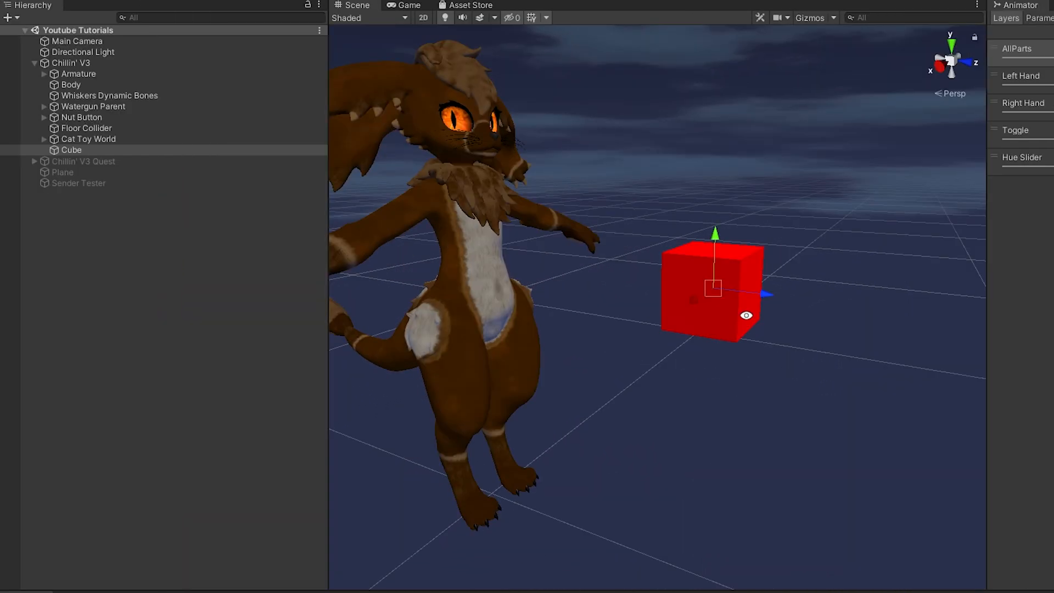
# Deactivate the Cube object and reactivate it, two times in a row.
pyautogui.hotkey('alt', 'shift', 'a')
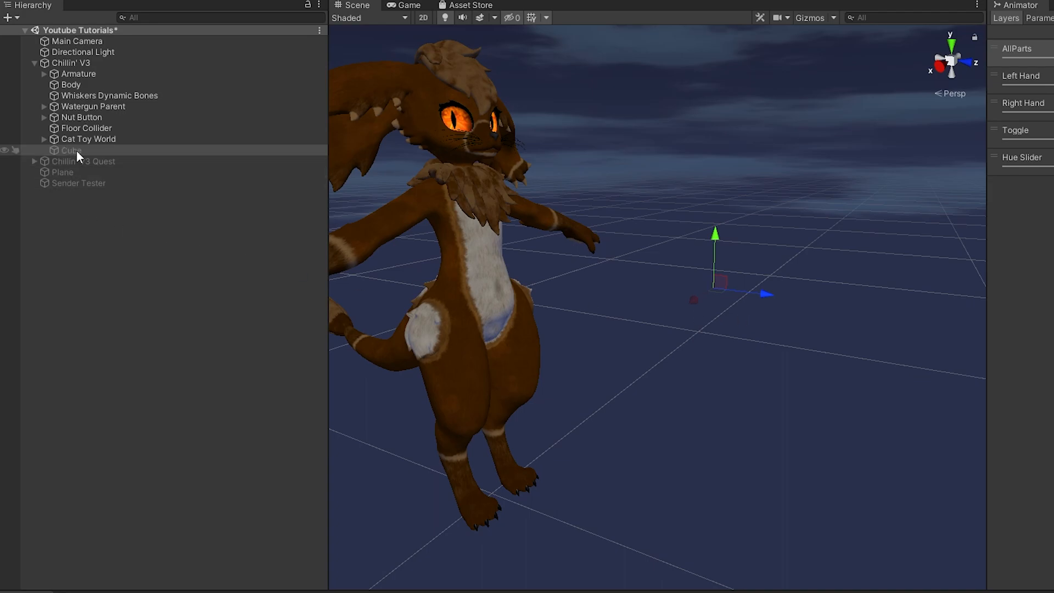
pyautogui.hotkey('alt', 'shift', 'a')
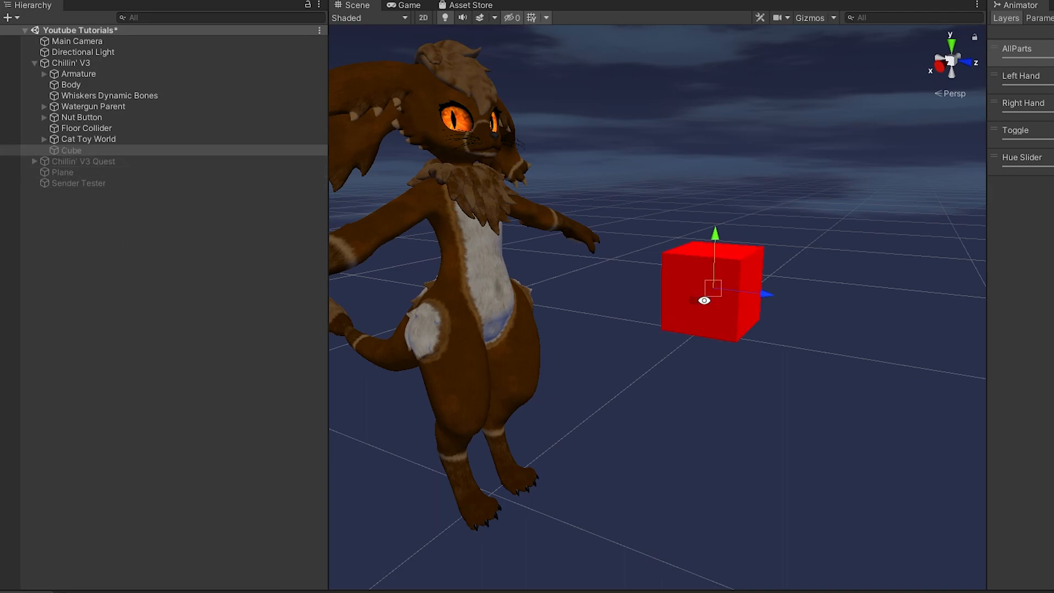
pyautogui.moveTo(815, 329)
pyautogui.keyDown('alt'); pyautogui.mouseDown()
pyautogui.moveTo(654, 321)
pyautogui.moveTo(809, 320)
pyautogui.mouseUp(); pyautogui.keyUp('alt')
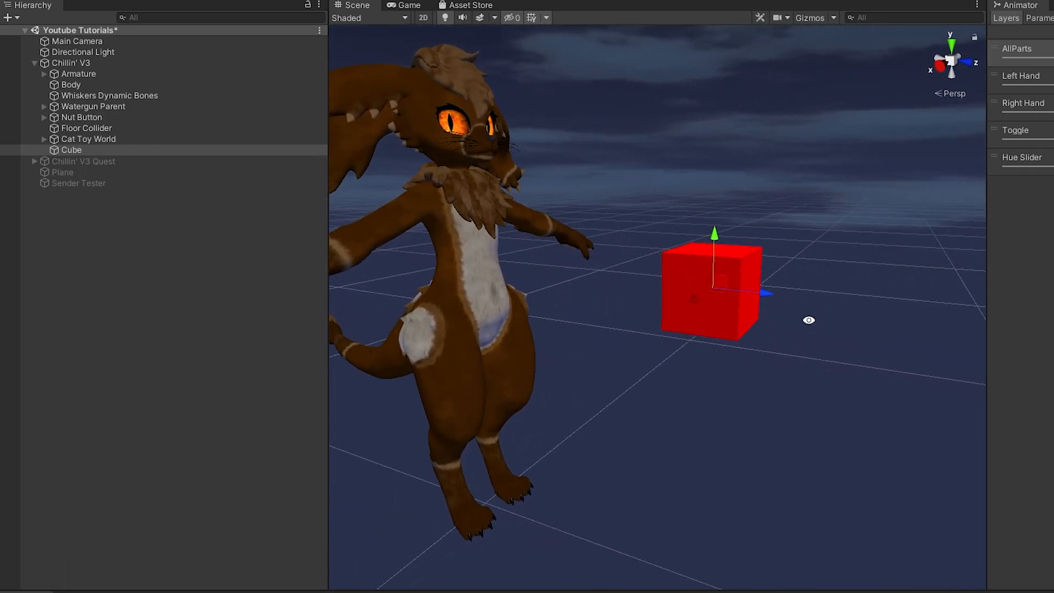
pyautogui.hotkey('alt', 'shift', 'a')
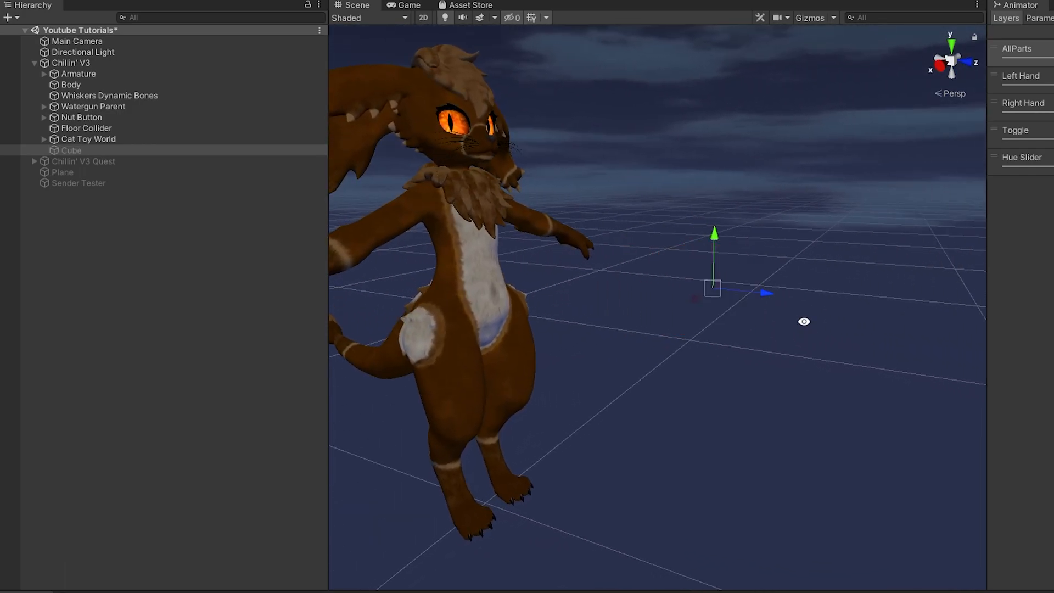
pyautogui.hotkey('alt', 'shift', 'a')
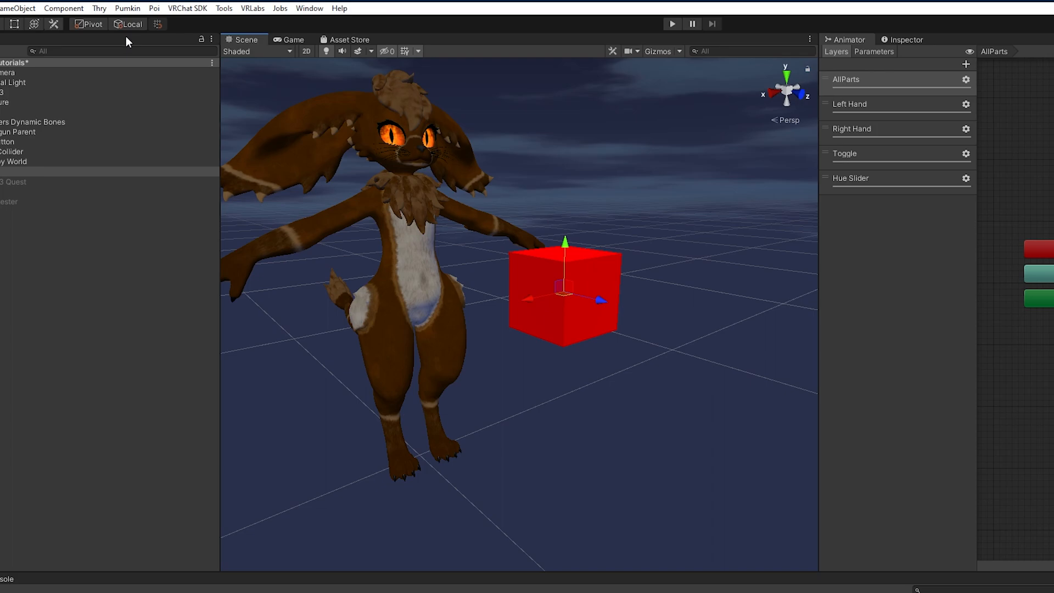
# Rotate Cube about its local Z axis with the Rotate tool, and return to the Move tool.
pyautogui.keyDown('alt'); pyautogui.moveTo(494, 255); pyautogui.dragTo(617, 274); pyautogui.keyUp('alt')
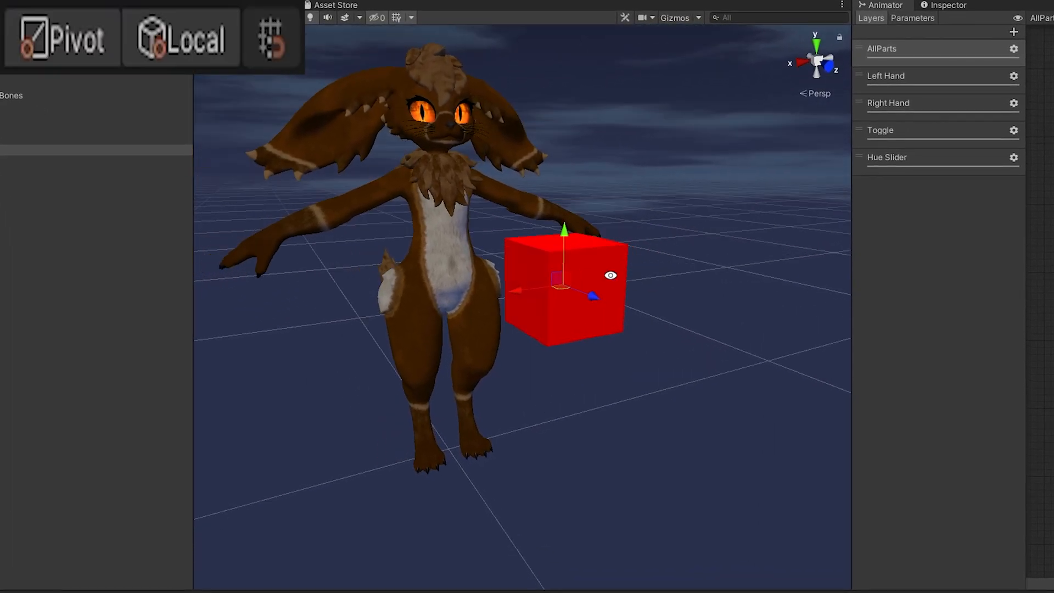
pyautogui.press('e')
pyautogui.moveTo(535, 242); pyautogui.dragTo(490, 265)
pyautogui.press('w')
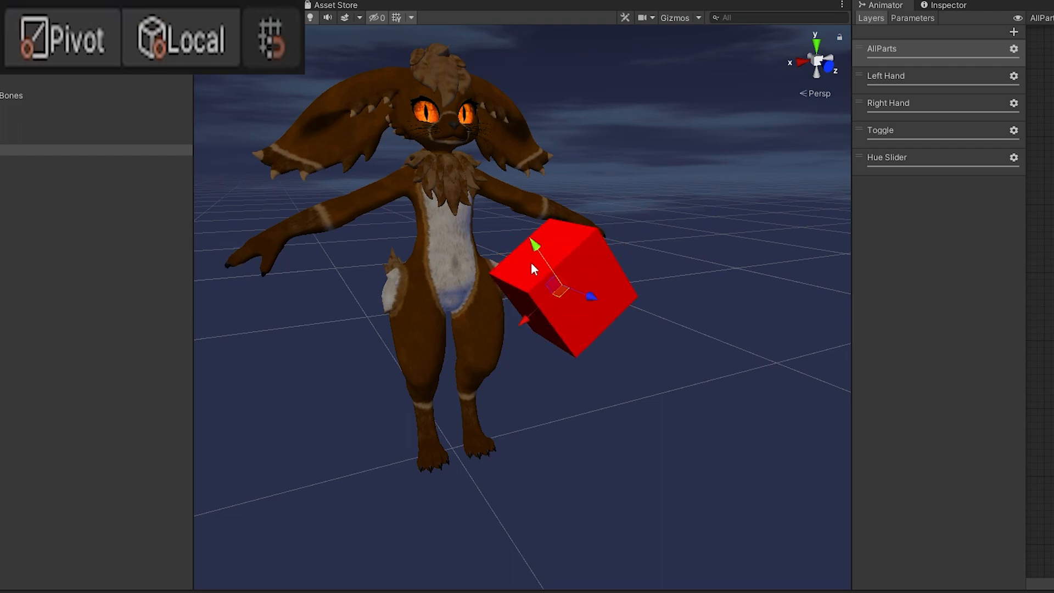
# Examine the rotated Cube's move handles in Local orientation, and switch the handle orientation to Global.
pyautogui.keyDown('alt'); pyautogui.moveTo(576, 297); pyautogui.dragTo(513, 318); pyautogui.keyUp('alt')
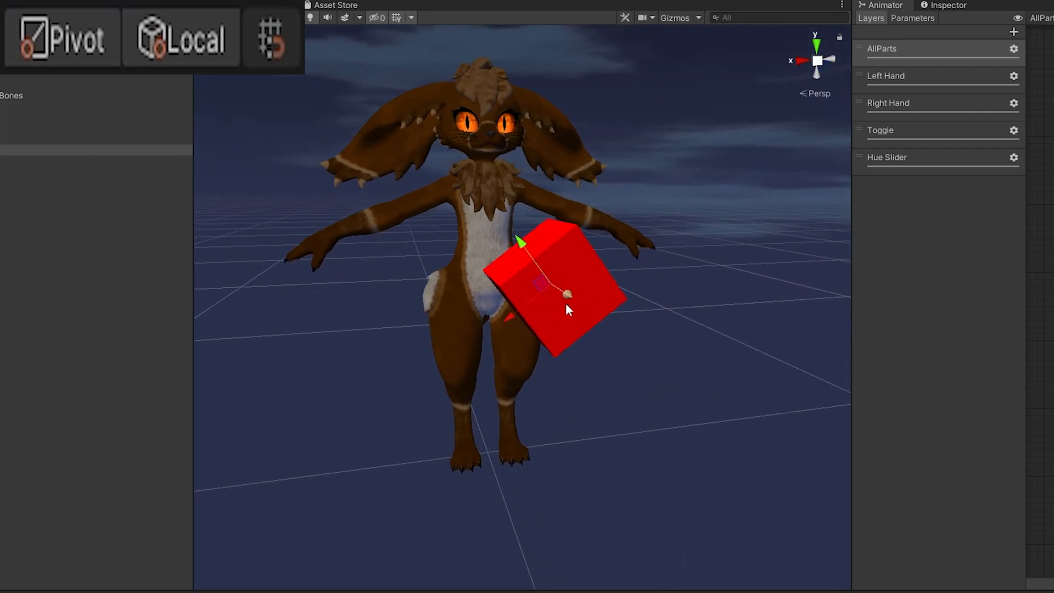
pyautogui.keyDown('alt'); pyautogui.moveTo(541, 252); pyautogui.dragTo(510, 275); pyautogui.keyUp('alt')
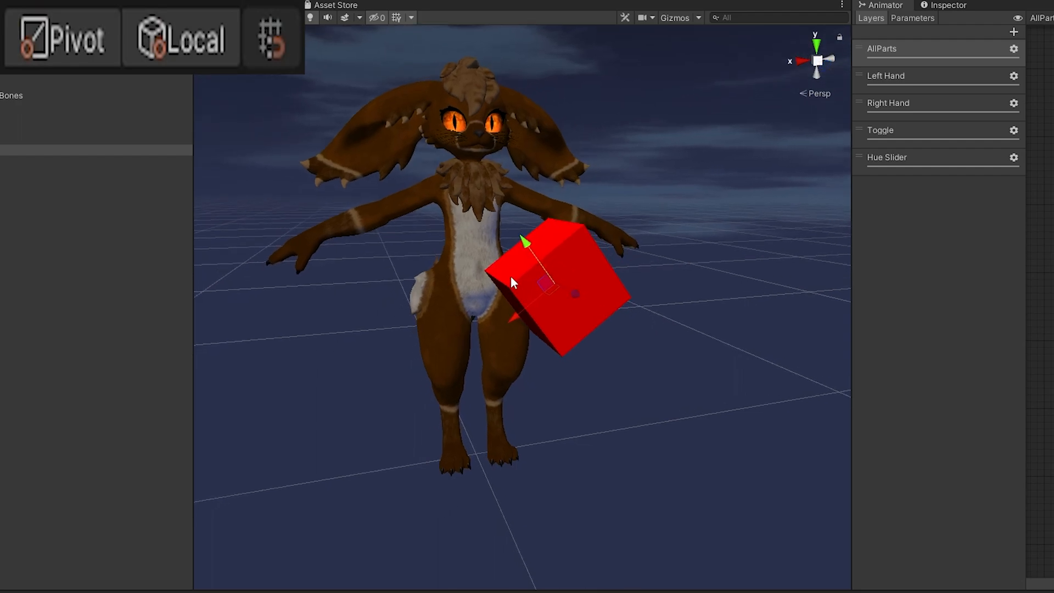
pyautogui.press('x')
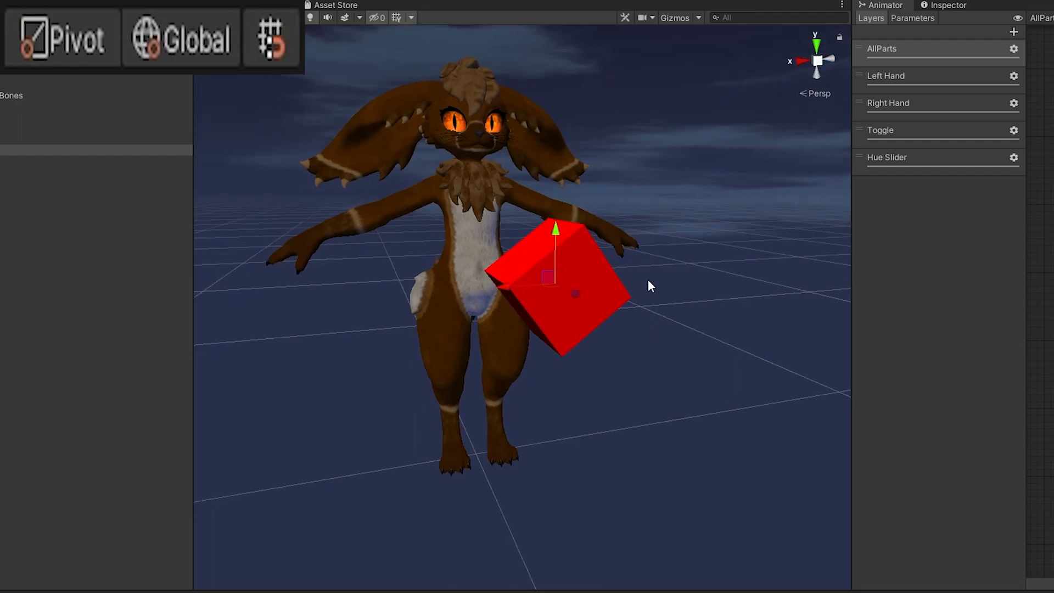
pyautogui.keyDown('alt'); pyautogui.moveTo(549, 228); pyautogui.dragTo(615, 227); pyautogui.keyUp('alt')
# Undo the last change to Cube, move Cube upward along the global Y axis and undo that move.
pyautogui.keyDown('alt'); pyautogui.moveTo(604, 279); pyautogui.dragTo(543, 277); pyautogui.keyUp('alt')
pyautogui.hotkey('ctrl', 'z')
pyautogui.moveTo(557, 235); pyautogui.dragTo(561, 195)
pyautogui.hotkey('ctrl', 'z')
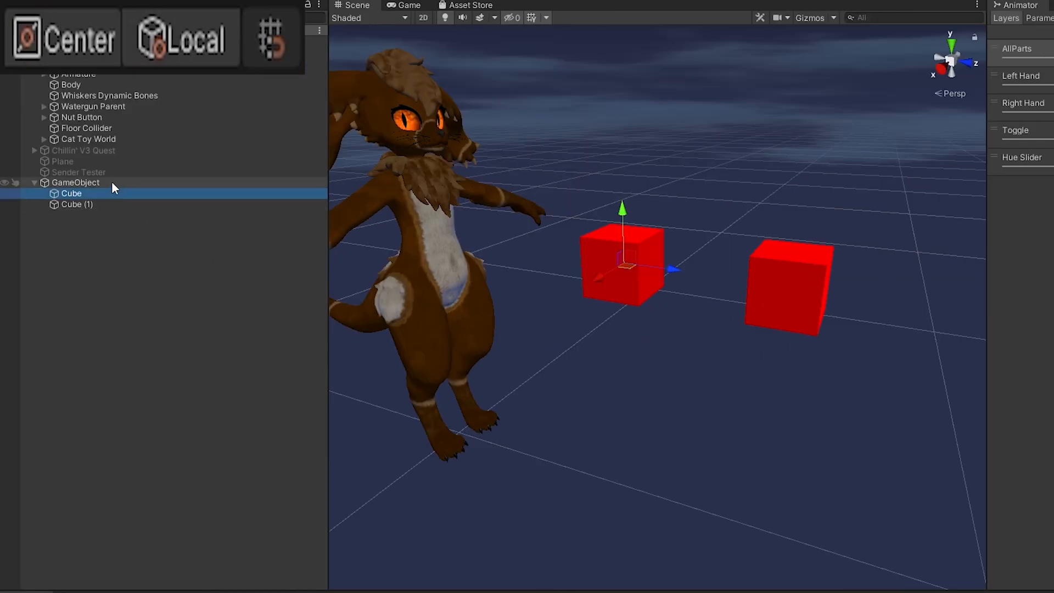
# Select GameObject, its children Cube and Cube (1), and GameObject again to compare where the handle sits in Center mode.
pyautogui.click(91, 182)
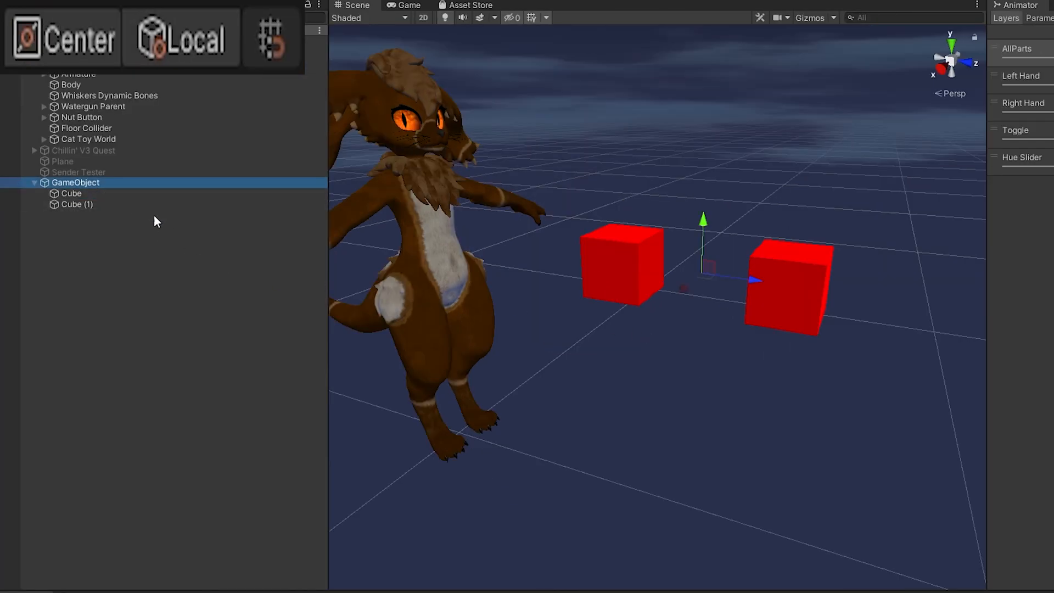
pyautogui.click(78, 196)
pyautogui.click(80, 204)
pyautogui.click(77, 182)
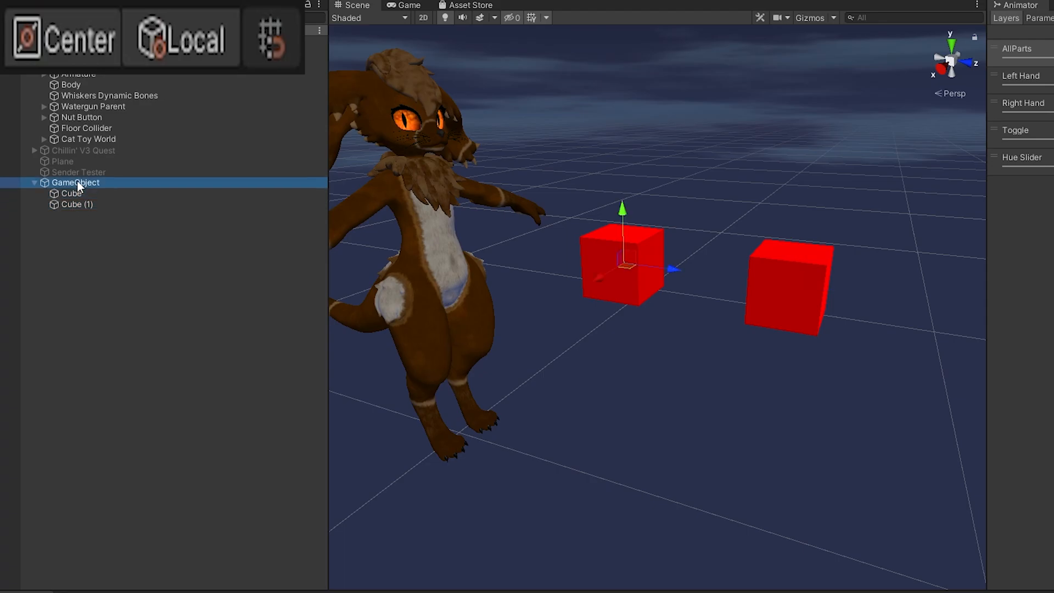
# Toggle GameObject's handle position between Pivot and Center, and compare the handle locations from several angles.
pyautogui.press('z')
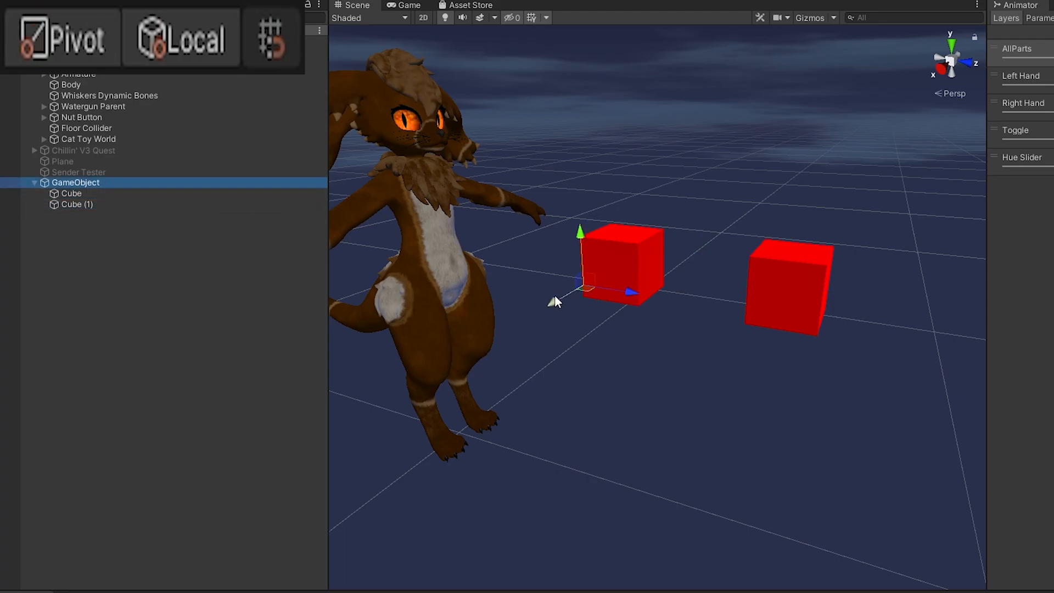
pyautogui.keyDown('alt'); pyautogui.moveTo(666, 301); pyautogui.dragTo(686, 317); pyautogui.keyUp('alt')
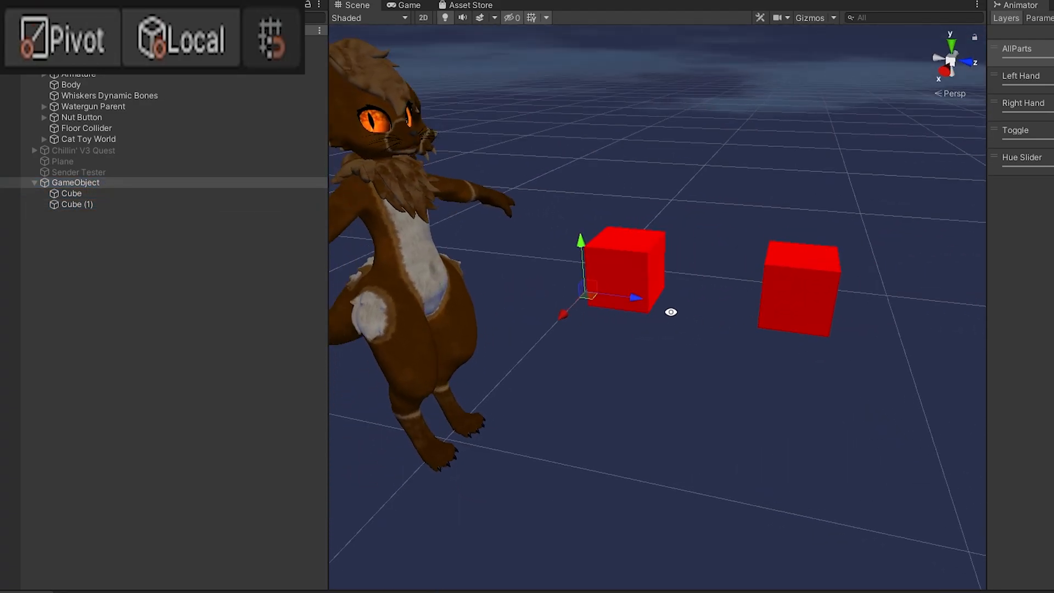
pyautogui.press('z')
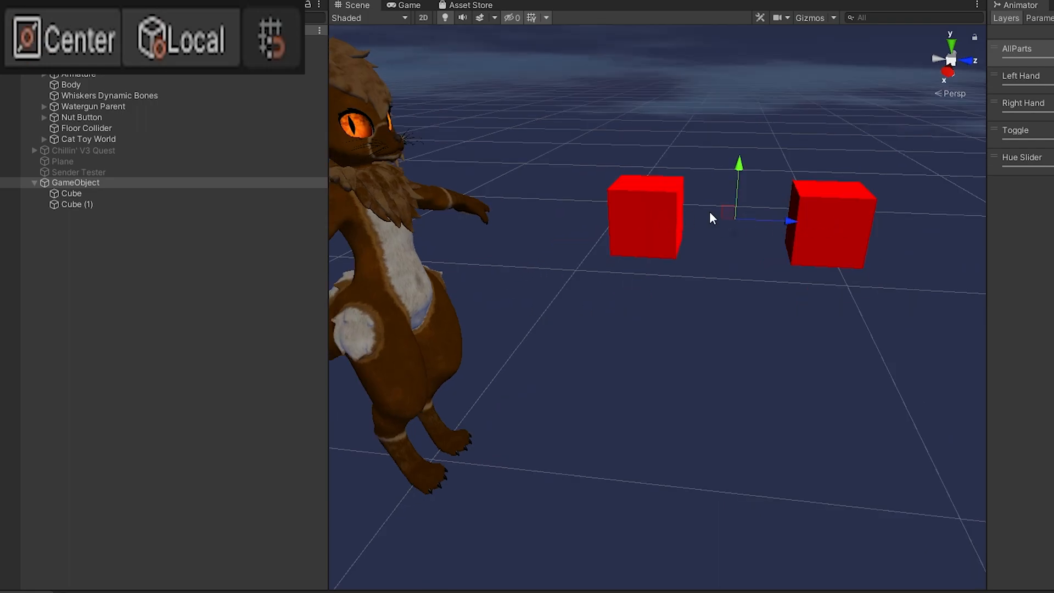
pyautogui.keyDown('alt'); pyautogui.moveTo(711, 218); pyautogui.dragTo(786, 233); pyautogui.keyUp('alt')
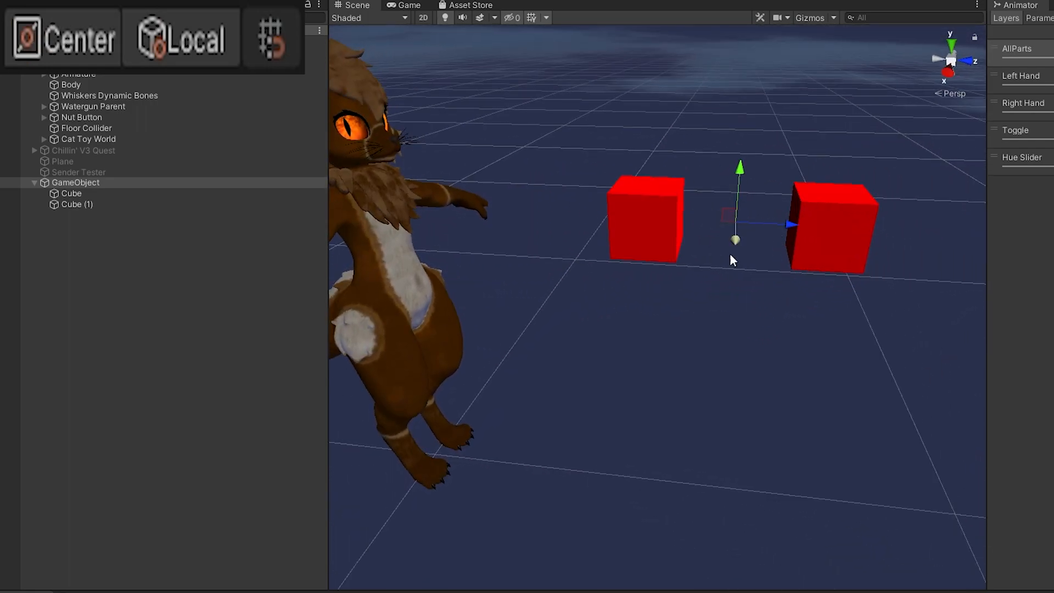
pyautogui.press('z')
pyautogui.moveTo(675, 275)
pyautogui.keyDown('alt'); pyautogui.mouseDown()
pyautogui.moveTo(709, 302)
pyautogui.moveTo(591, 283)
pyautogui.moveTo(617, 303)
pyautogui.moveTo(764, 286)
pyautogui.moveTo(685, 286)
pyautogui.mouseUp(); pyautogui.keyUp('alt')
# Set GameObject's handle position back to Center while comparing its Rotate and Move tool handles.
pyautogui.press('e')
pyautogui.press('z')
pyautogui.press('w')
pyautogui.keyDown('alt'); pyautogui.moveTo(693, 219); pyautogui.dragTo(825, 273); pyautogui.keyUp('alt')
pyautogui.press('e')
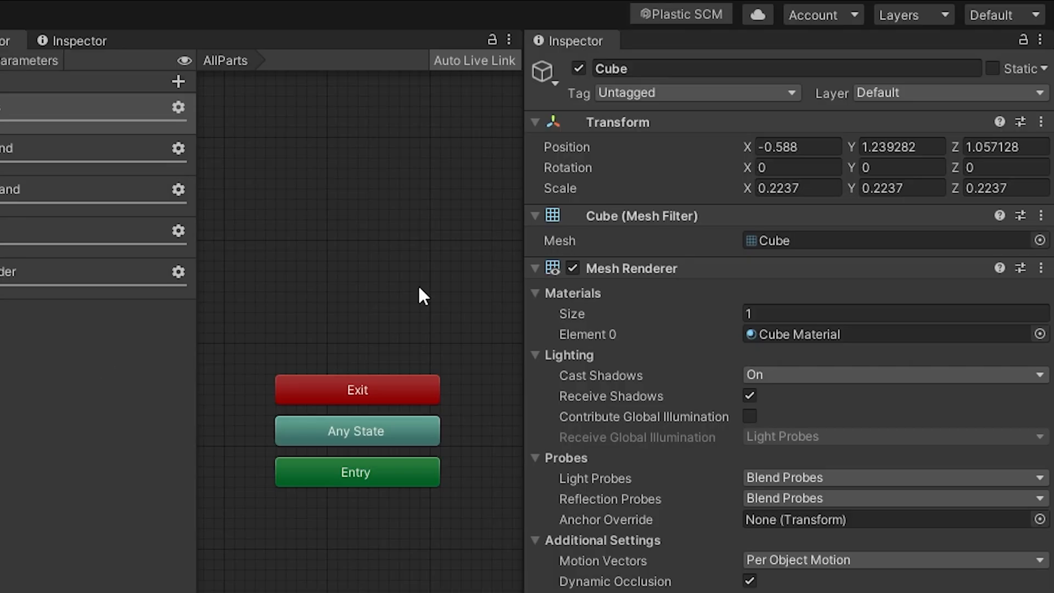
# Set Cube's X position to 1500, look around the avatar in the Scene view and undo the position change.
pyautogui.click(815, 148)
pyautogui.write('150')
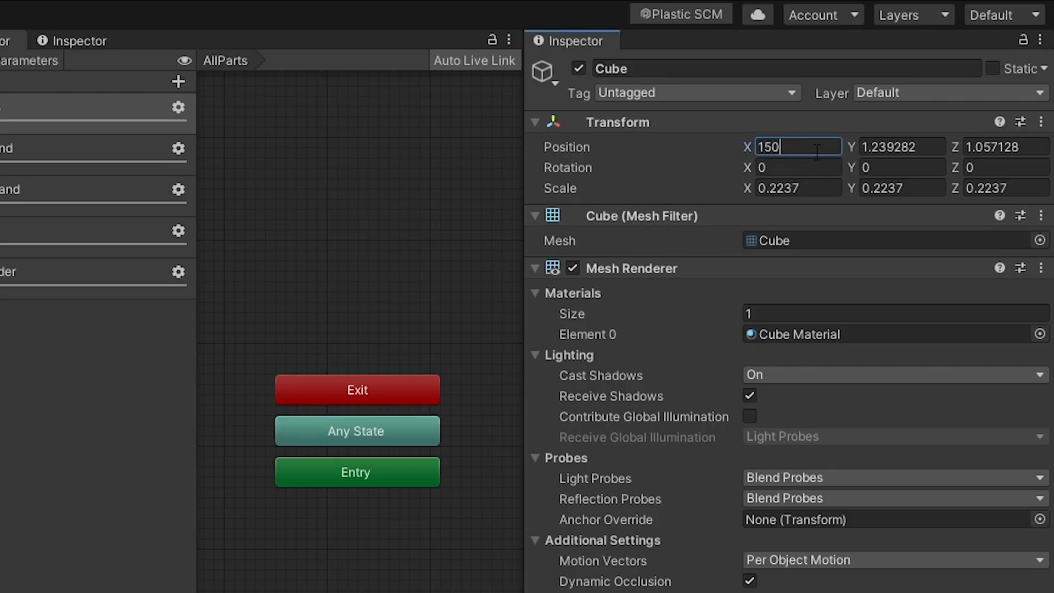
pyautogui.write('0')
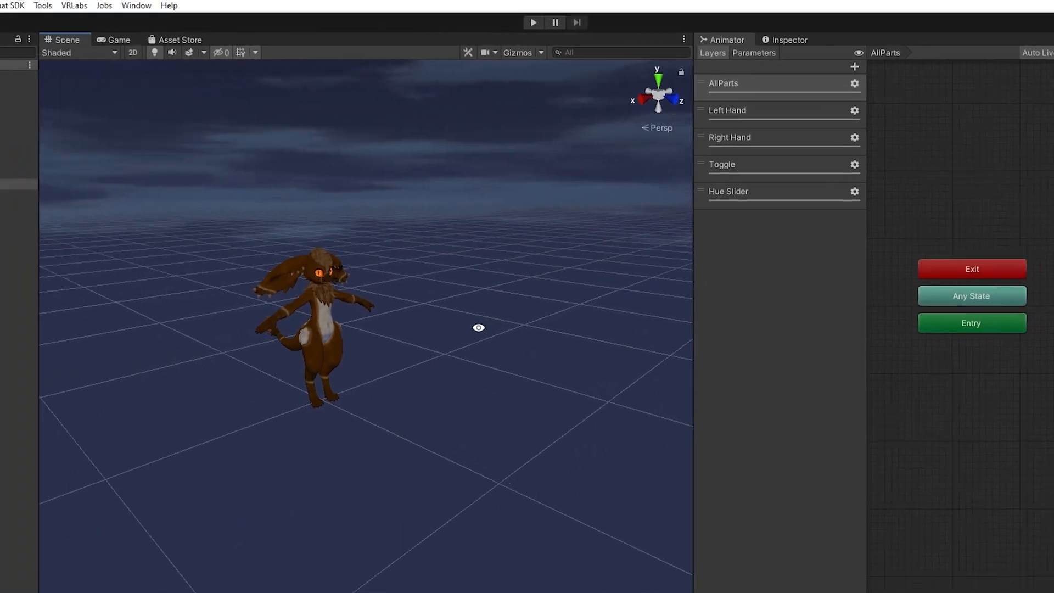
pyautogui.scroll(3, 729, 310)
pyautogui.keyDown('alt'); pyautogui.moveTo(730, 310); pyautogui.dragTo(579, 324); pyautogui.keyUp('alt')
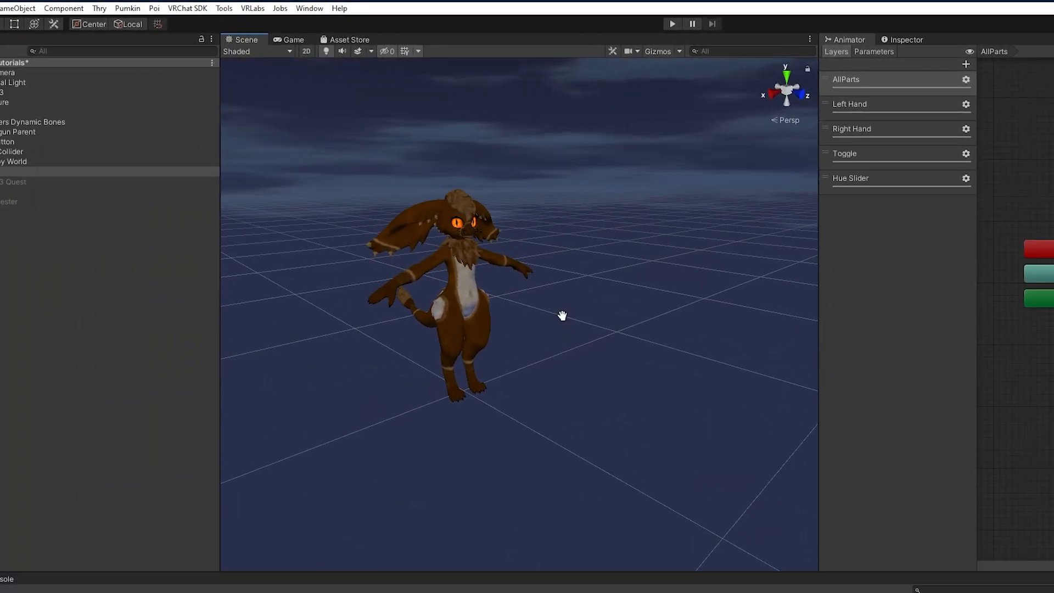
pyautogui.hotkey('ctrl', 'z')
pyautogui.keyDown('alt'); pyautogui.moveTo(587, 368); pyautogui.dragTo(672, 381); pyautogui.keyUp('alt')
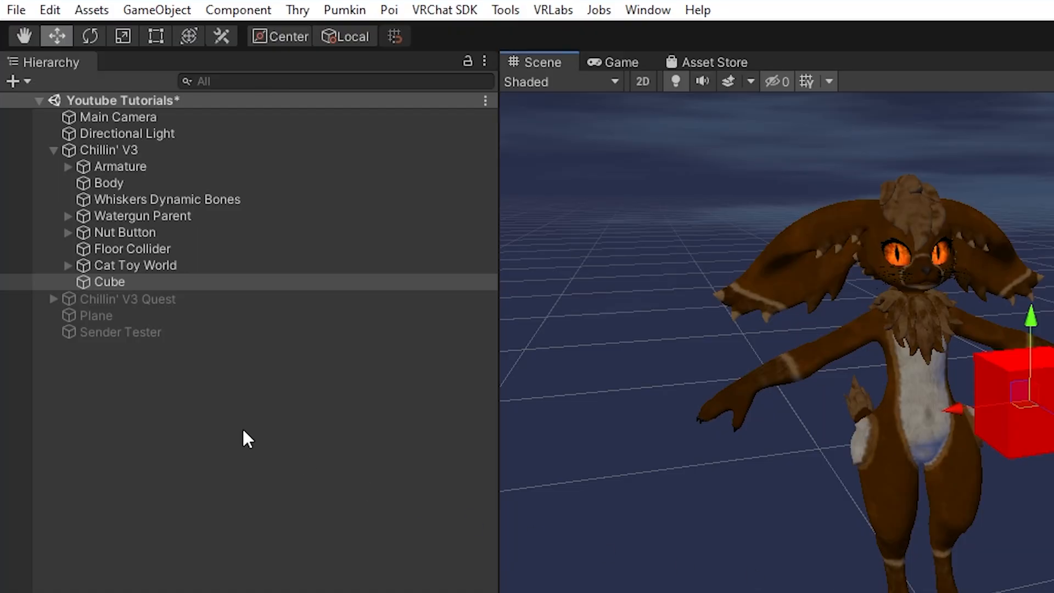
# Select every object in the Hierarchy, and clear the selection again.
pyautogui.click(241, 425)
pyautogui.hotkey('ctrl', 'a')
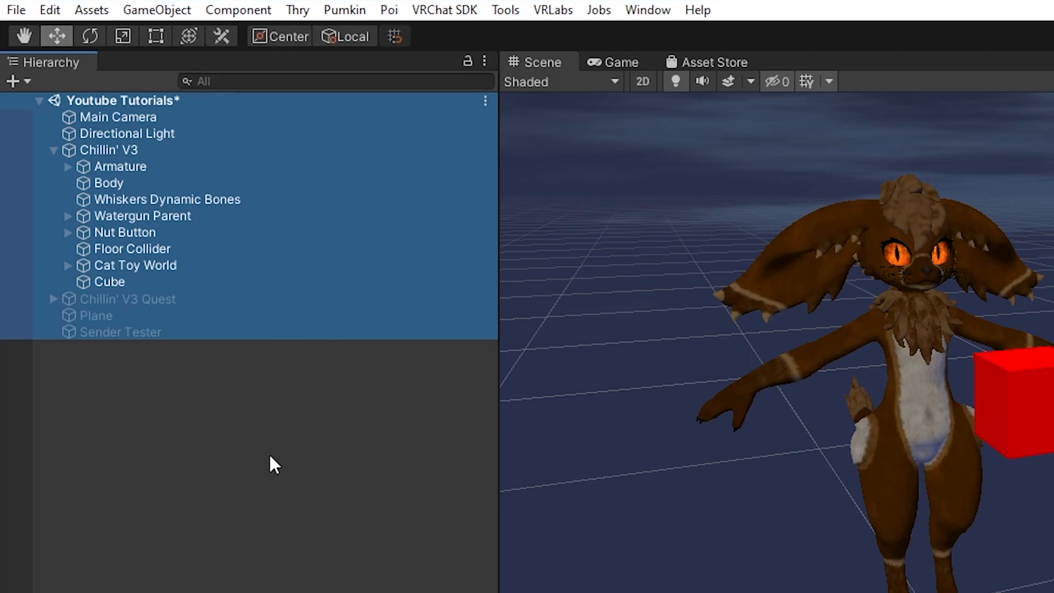
pyautogui.click(183, 414)
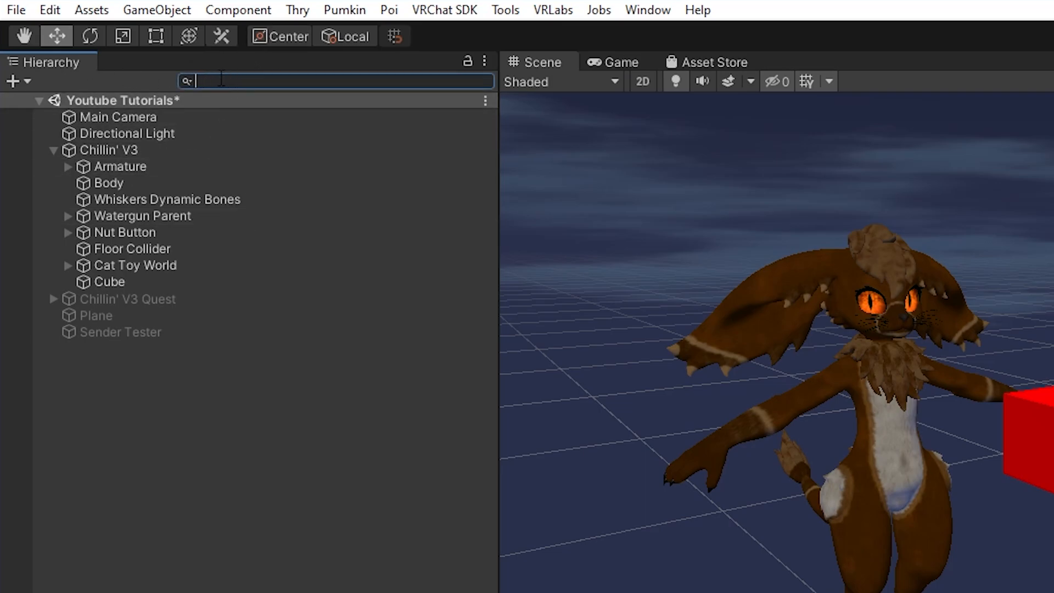
# Filter the Hierarchy by "cube" and select the matching Cube object.
pyautogui.write('cube')
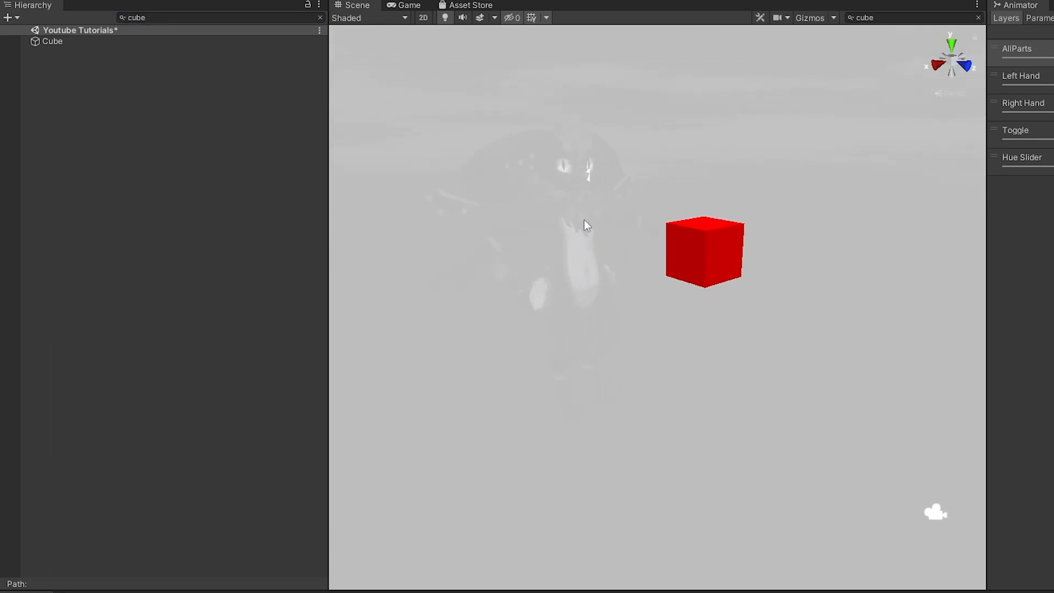
pyautogui.click(57, 42)
pyautogui.keyDown('alt'); pyautogui.moveTo(536, 198); pyautogui.dragTo(479, 162); pyautogui.keyUp('alt')
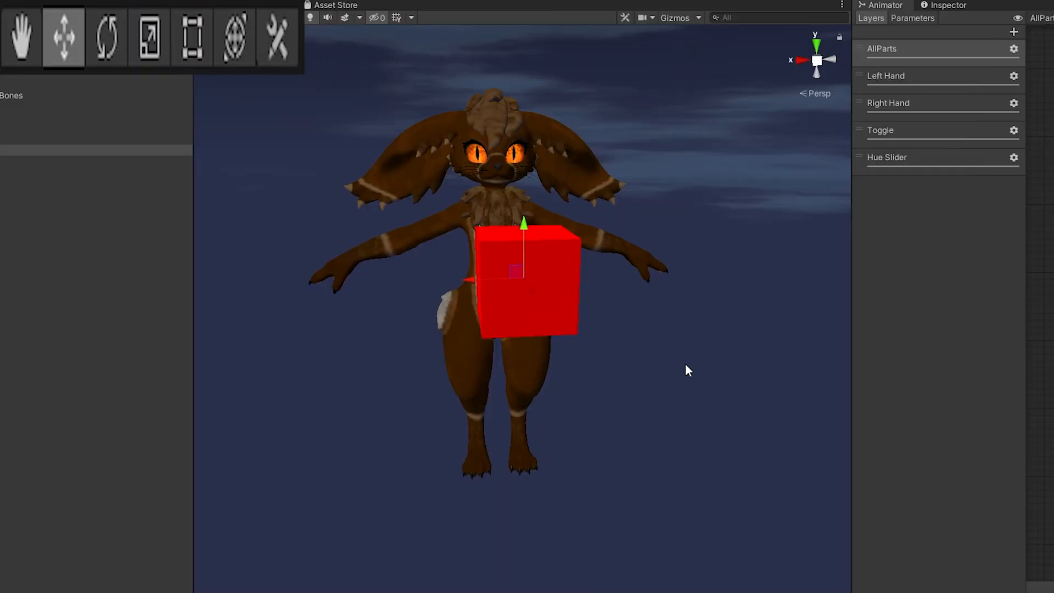
# Pan the scene with the Hand tool, and move Cube along its X, Y and Z axes to beside the avatar's arm.
pyautogui.press('q')
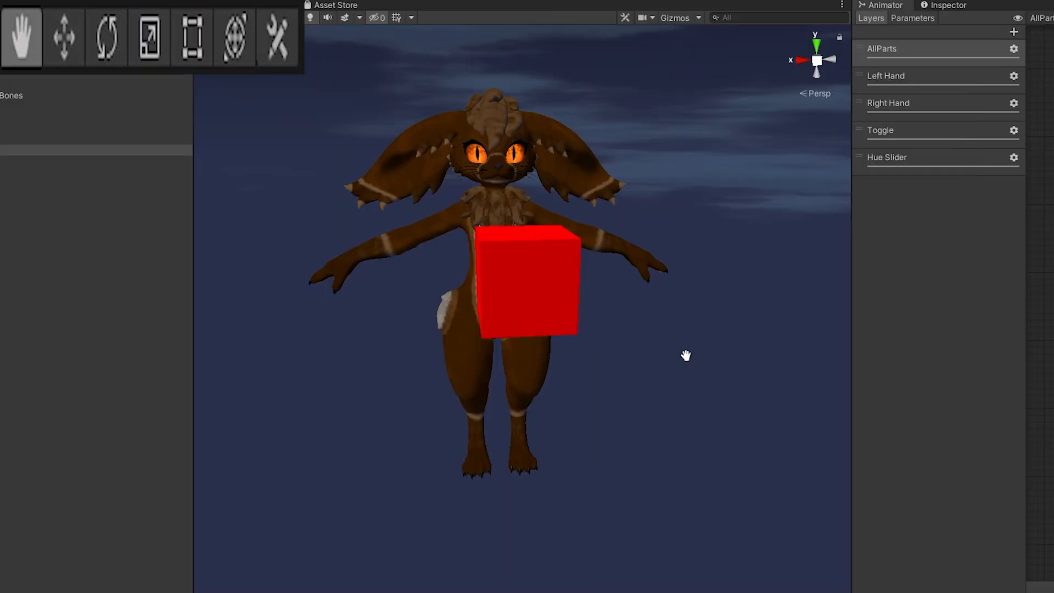
pyautogui.moveTo(678, 351); pyautogui.dragTo(608, 303)
pyautogui.press('w')
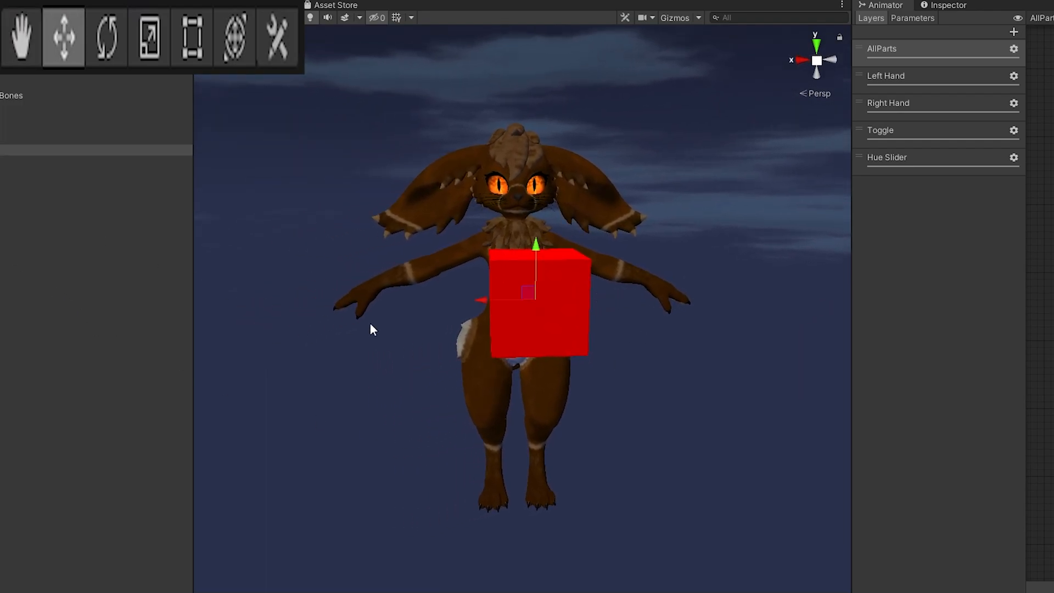
pyautogui.moveTo(479, 302); pyautogui.dragTo(635, 292)
pyautogui.moveTo(578, 222); pyautogui.dragTo(584, 249)
pyautogui.moveTo(618, 311)
pyautogui.mouseDown()
pyautogui.moveTo(714, 335)
pyautogui.moveTo(615, 317)
pyautogui.mouseUp()
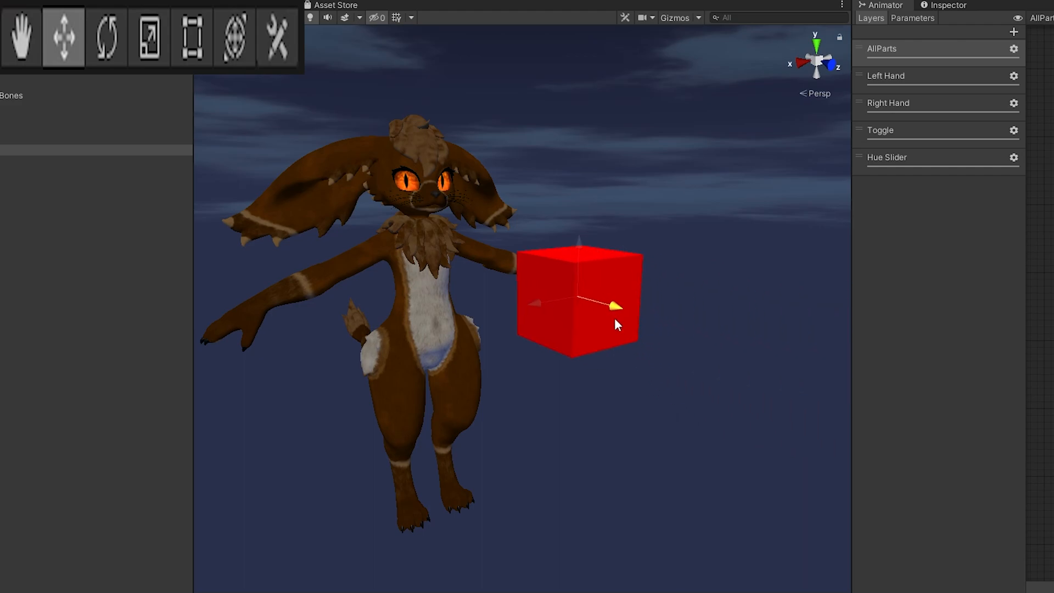
# Rotate Cube with the Rotate tool and undo the rotation.
pyautogui.press('e')
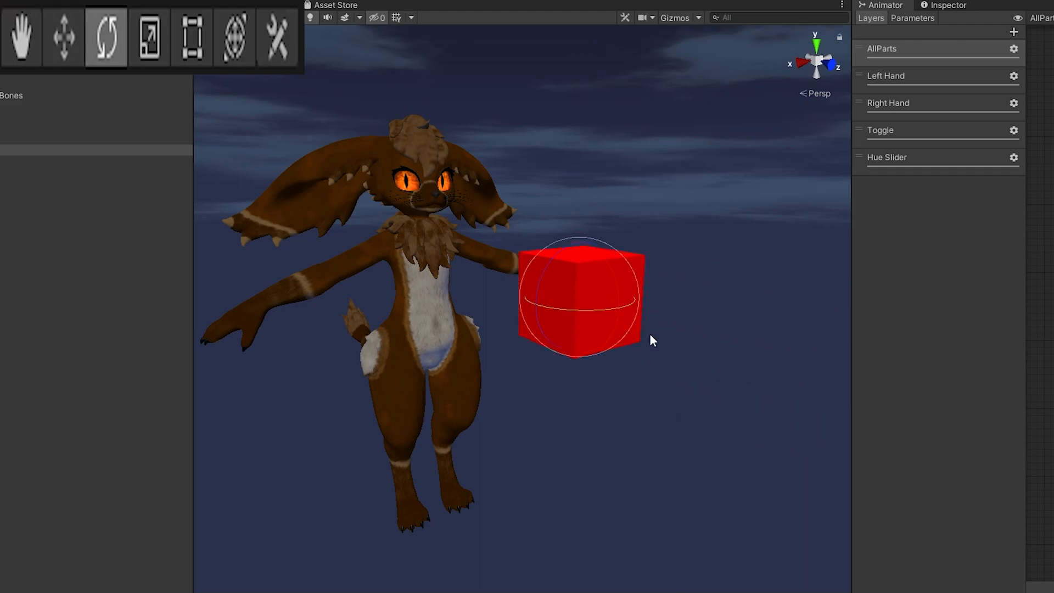
pyautogui.moveTo(607, 272); pyautogui.dragTo(632, 346)
pyautogui.hotkey('ctrl', 'z')
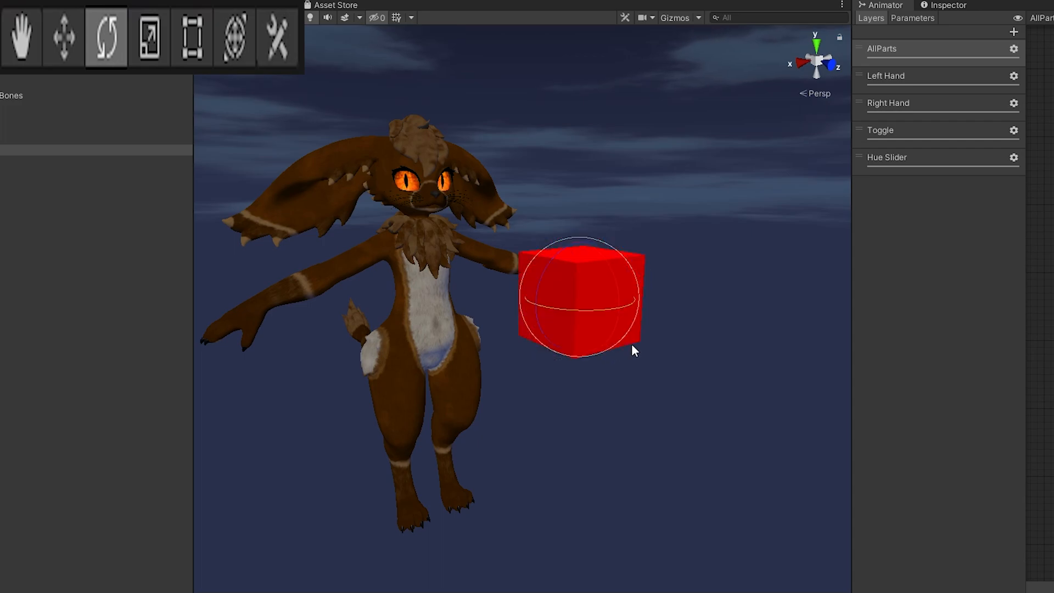
# Resize Cube with the Scale tool's handles and undo the scaling.
pyautogui.press('r')
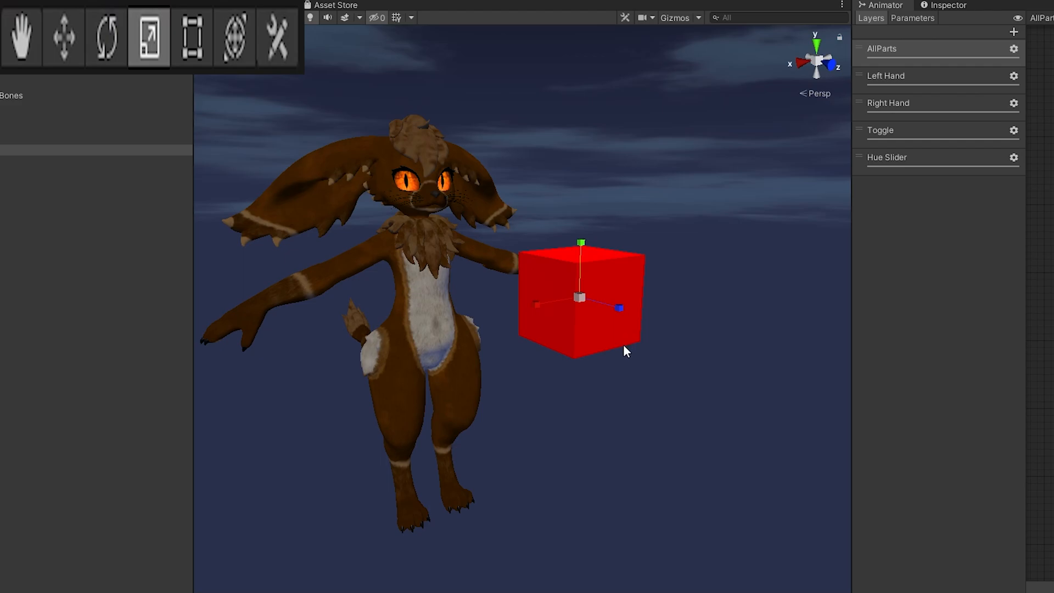
pyautogui.moveTo(585, 243); pyautogui.dragTo(578, 233)
pyautogui.moveTo(617, 307); pyautogui.dragTo(525, 314)
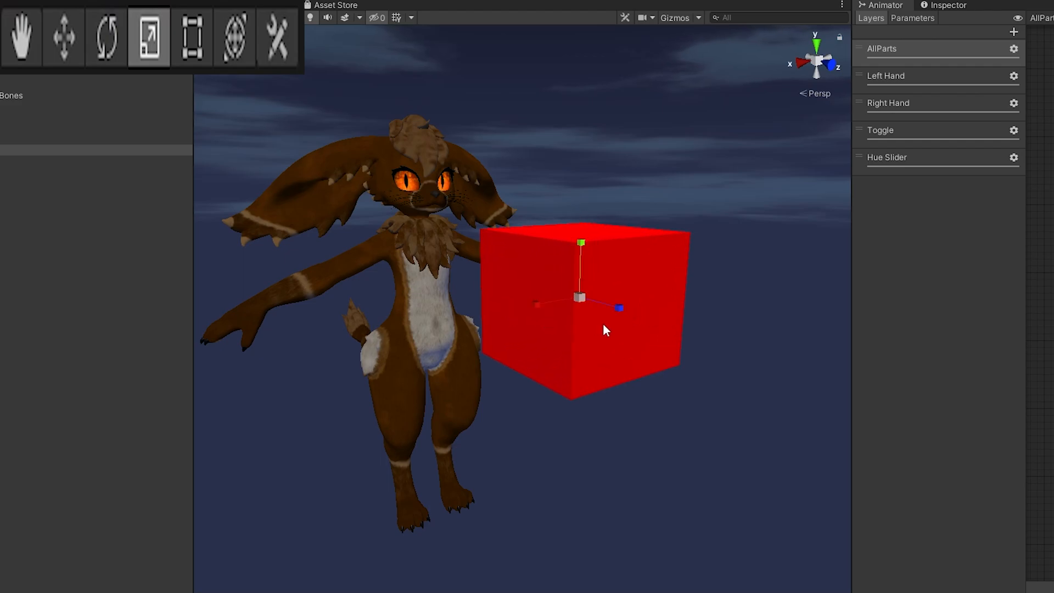
pyautogui.hotkey('ctrl', 'z')
pyautogui.hotkey('ctrl', 'z')
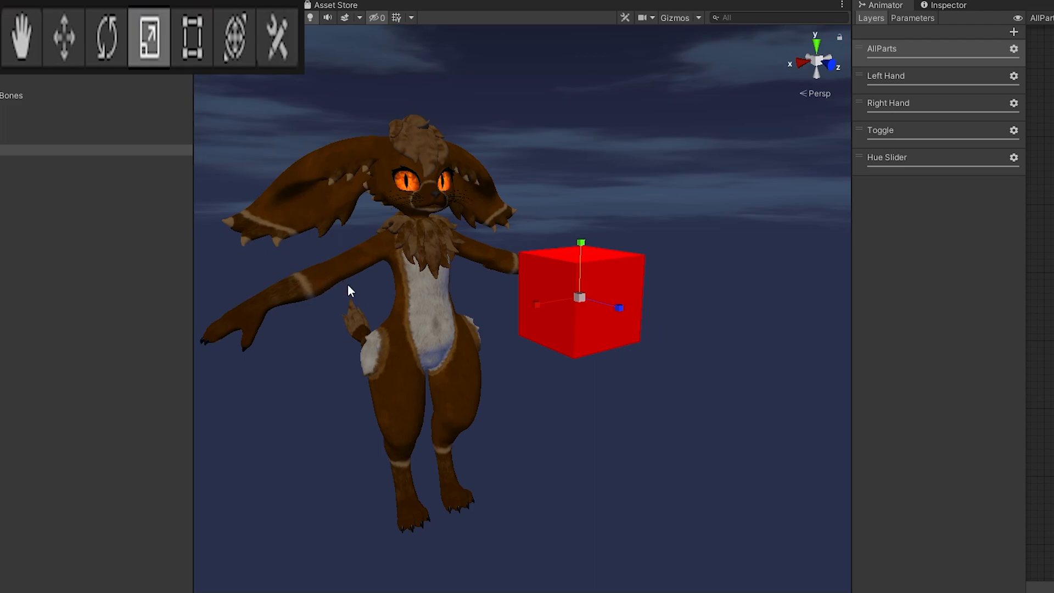
# Stretch Cube along its Z axis and manipulate it further with the combined Transform tool, and undo these changes.
pyautogui.press('y')
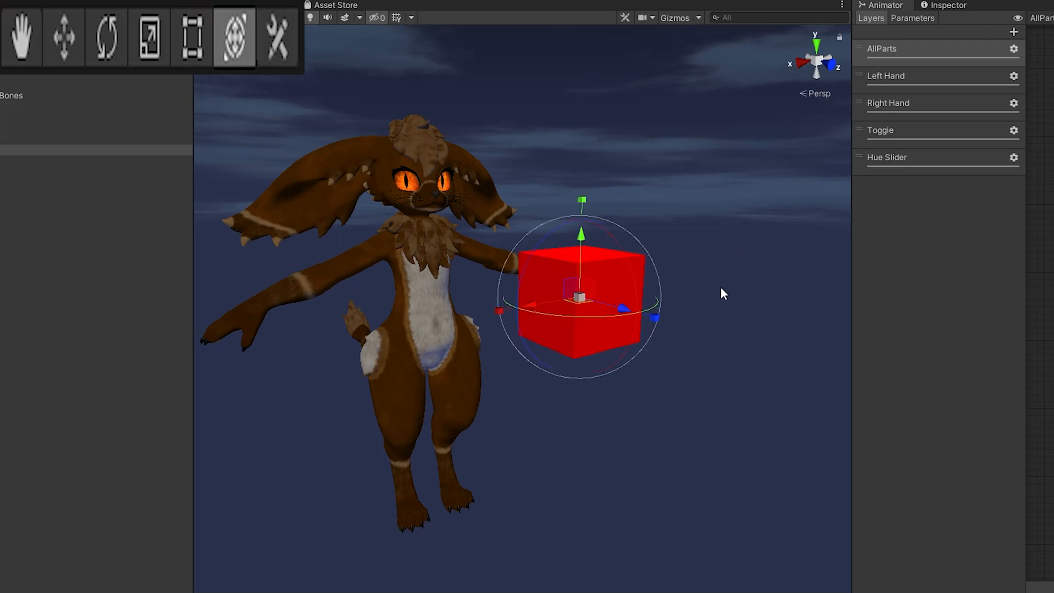
pyautogui.keyDown('alt'); pyautogui.moveTo(736, 325); pyautogui.dragTo(588, 373); pyautogui.keyUp('alt')
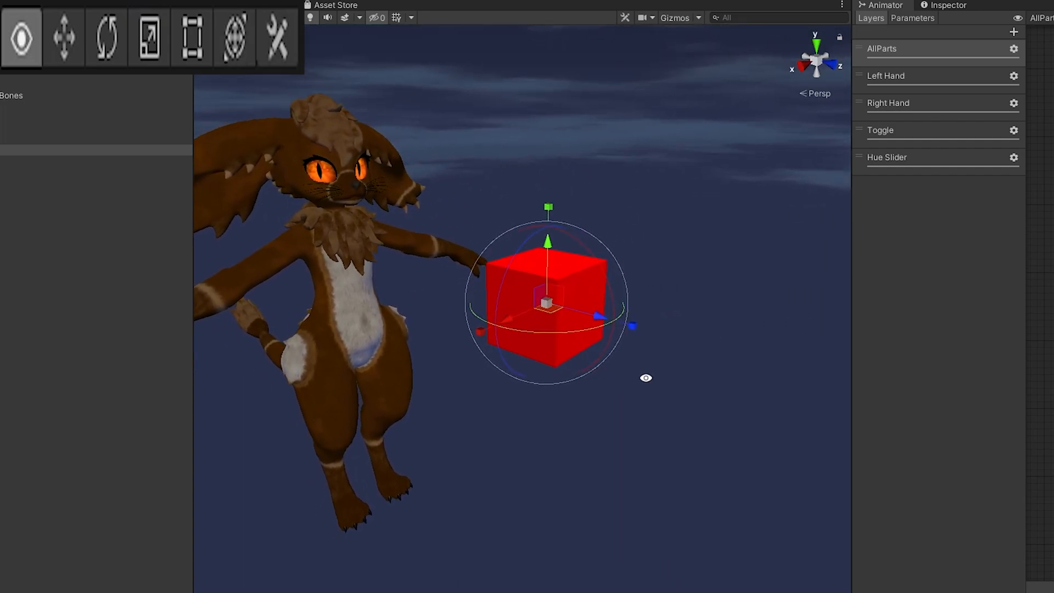
pyautogui.moveTo(642, 321); pyautogui.dragTo(670, 333)
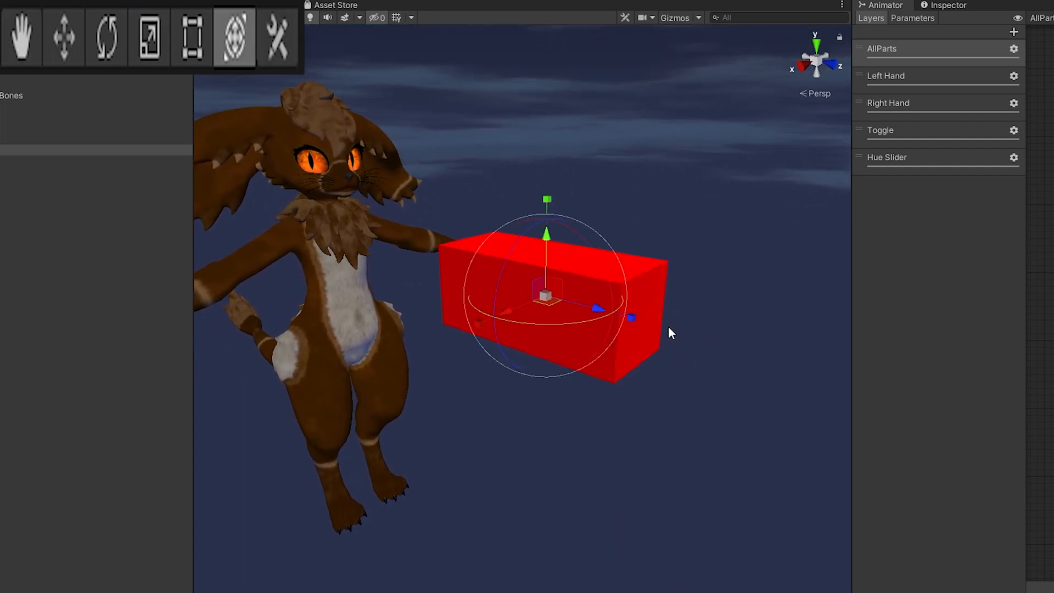
pyautogui.moveTo(541, 242); pyautogui.dragTo(594, 236)
pyautogui.hotkey('ctrl', 'z')
pyautogui.hotkey('ctrl', 'z')
pyautogui.hotkey('ctrl', 'z')
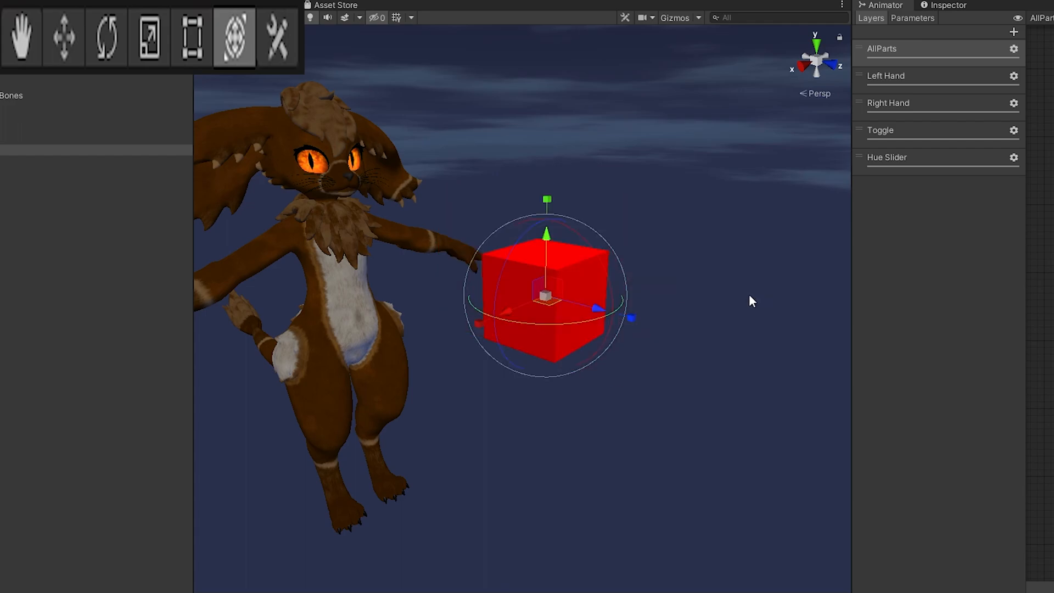
# Rotate Cube freely around its center with the Rotate tool.
pyautogui.press('e')
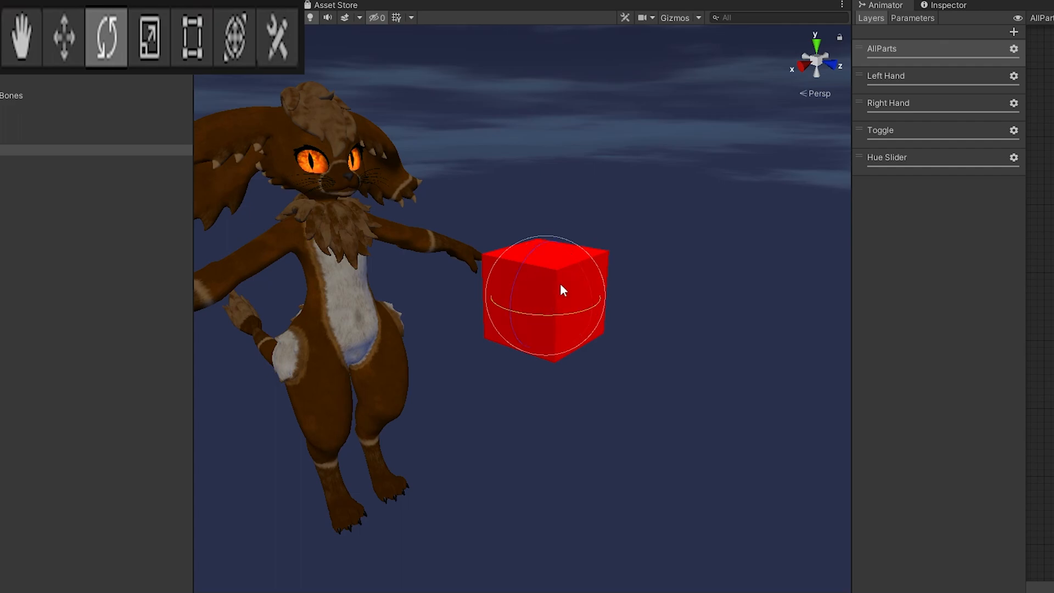
pyautogui.moveTo(554, 272); pyautogui.dragTo(630, 319)
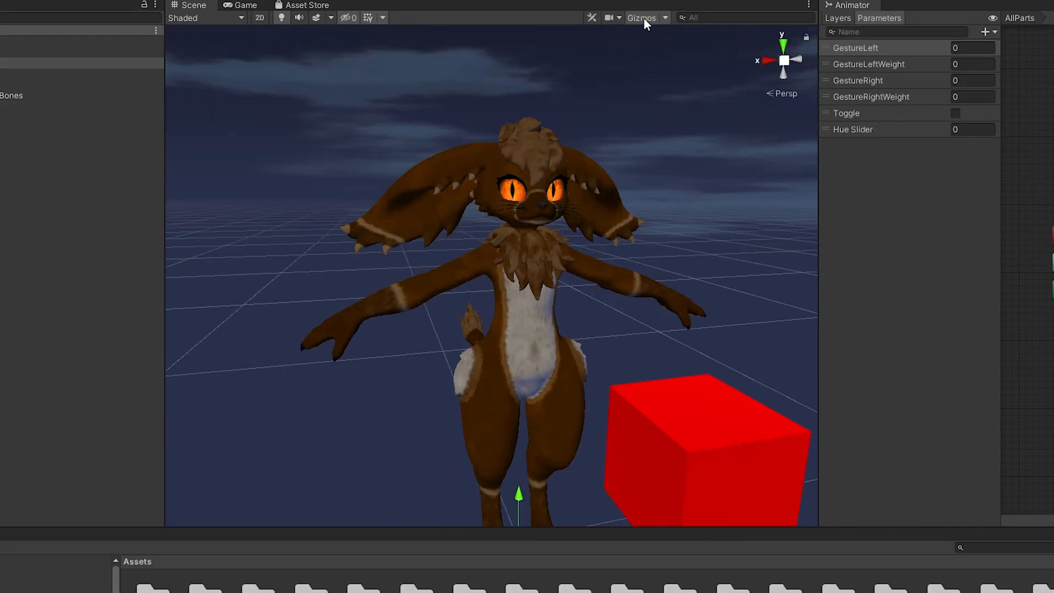
# Turn on Gizmos in the Scene view, and inspect the bone and collider outlines on the avatar and cube.
pyautogui.click(641, 17)
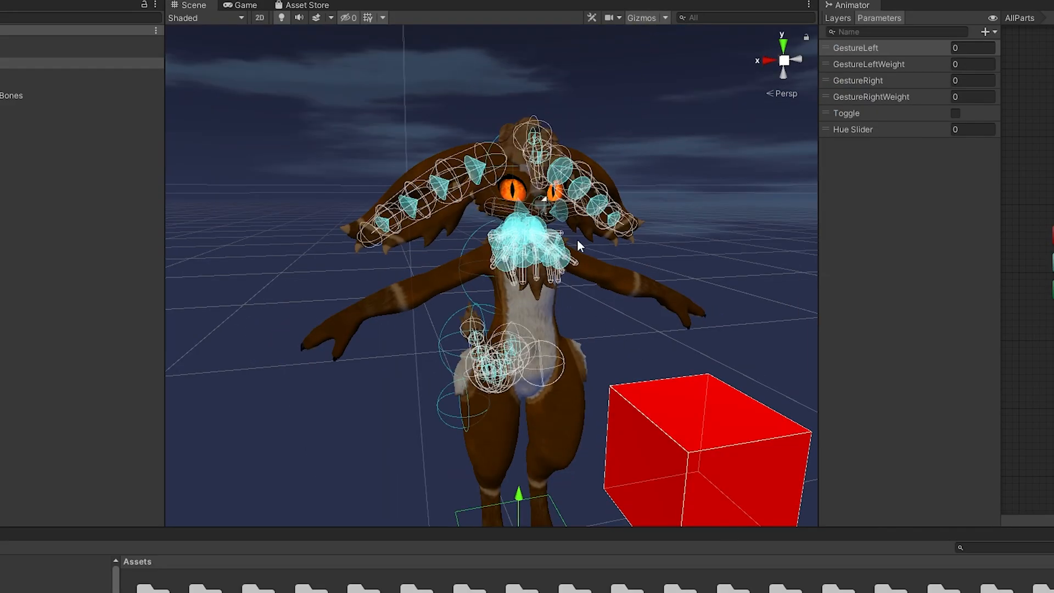
pyautogui.moveTo(591, 219); pyautogui.dragTo(505, 252, button='middle')
pyautogui.scroll(-4, 663, 54)
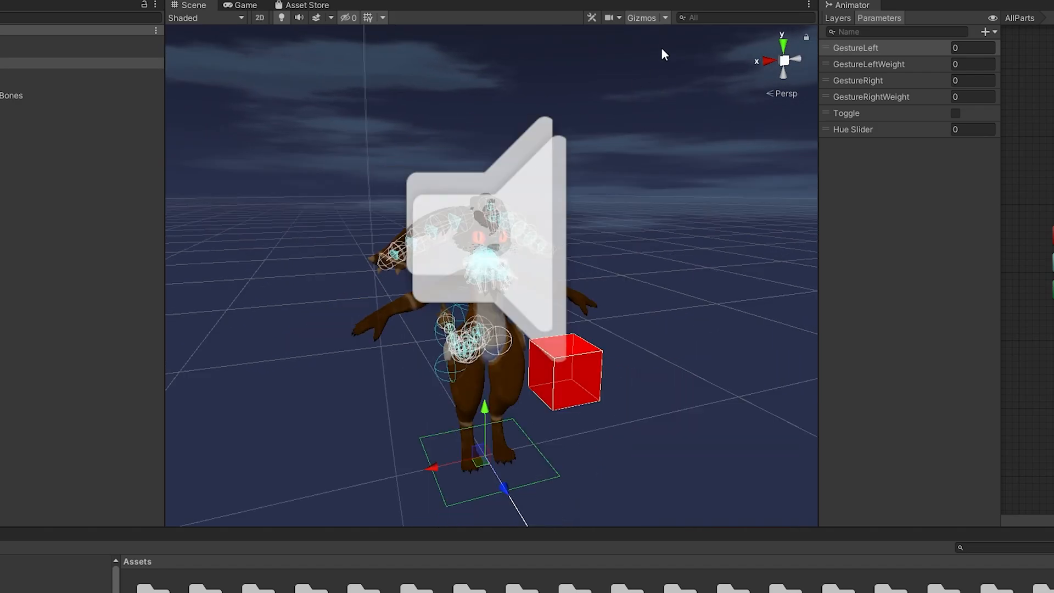
# Reduce the size of the 3D gizmo icons in the Scene view.
pyautogui.click(666, 18)
pyautogui.moveTo(754, 34); pyautogui.dragTo(721, 38)
pyautogui.press('Escape')
pyautogui.scroll(3, 491, 275)
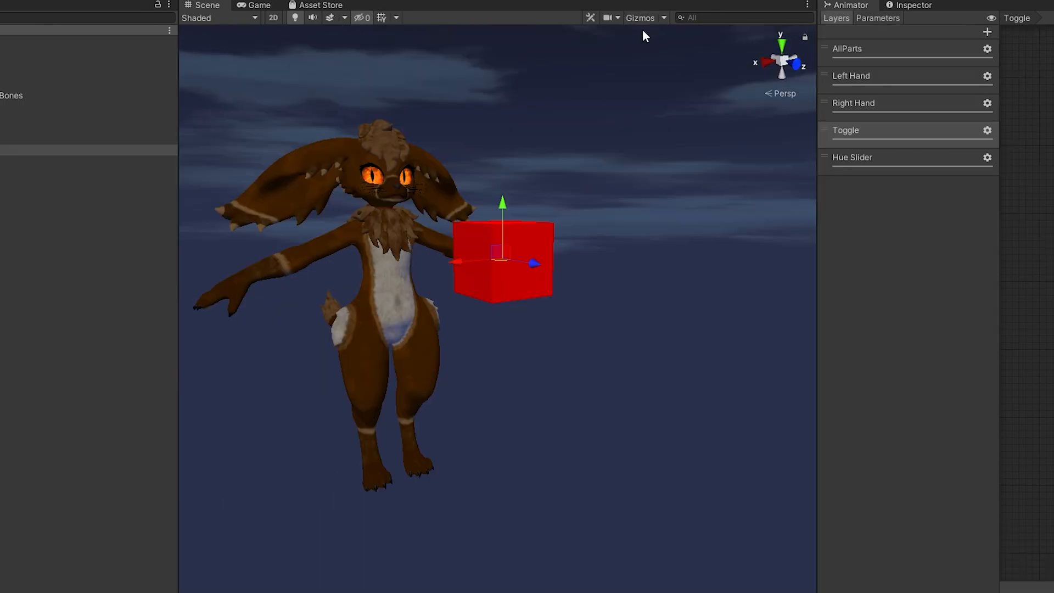
# Turn on Selection Outline for the Scene view and check the outline around the selected cube.
pyautogui.click(664, 18)
pyautogui.click(637, 50)
pyautogui.click(549, 164)
pyautogui.scroll(3, 588, 167)
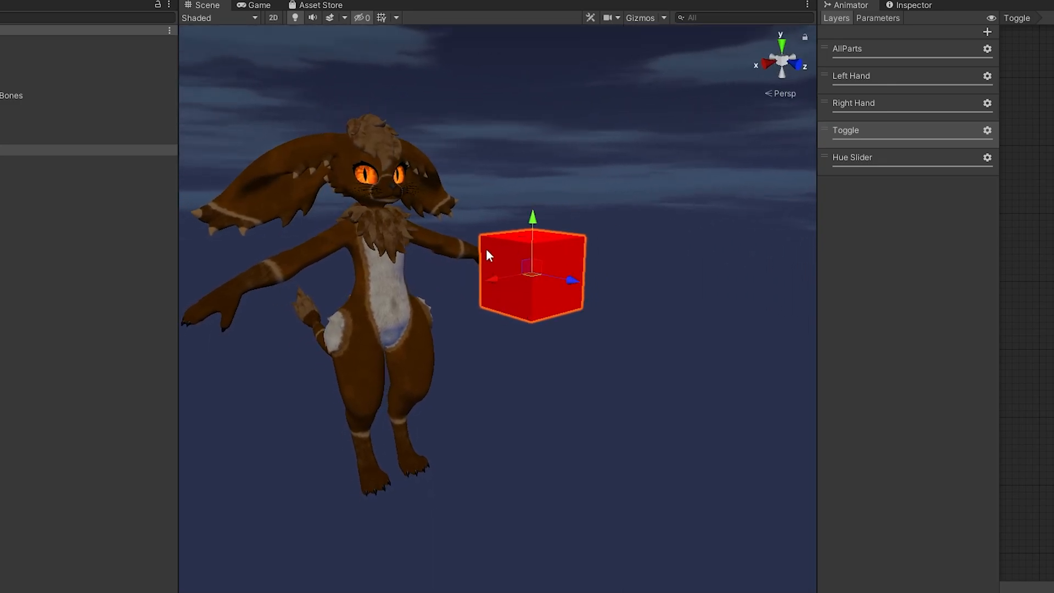
# Switch the selection highlight from Selection Outline to Selection Wire, check it on the avatar's body, and turn Selection Wire off again.
pyautogui.click(664, 18)
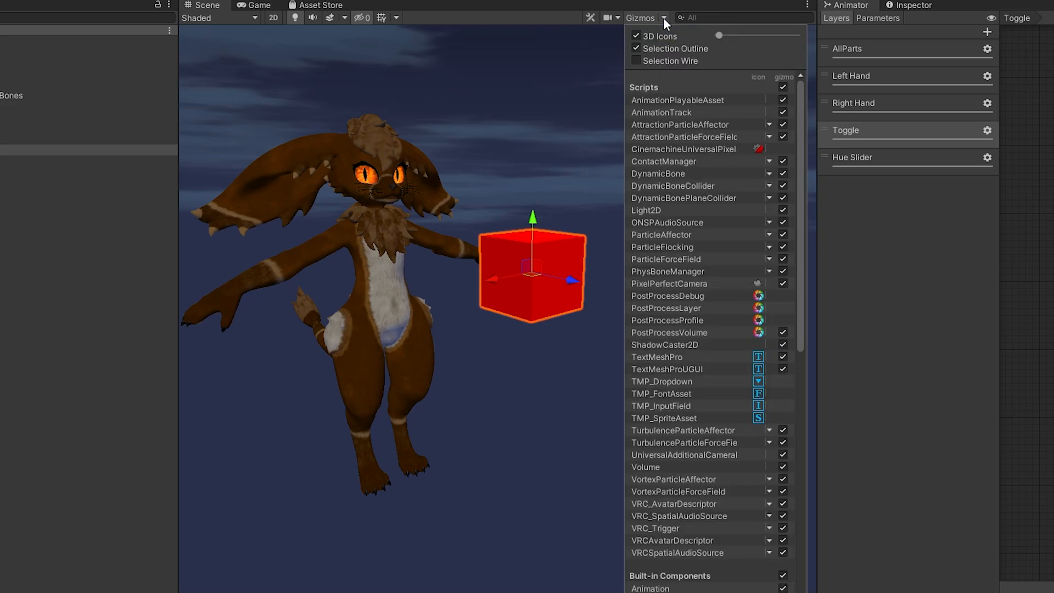
pyautogui.click(637, 50)
pyautogui.click(637, 61)
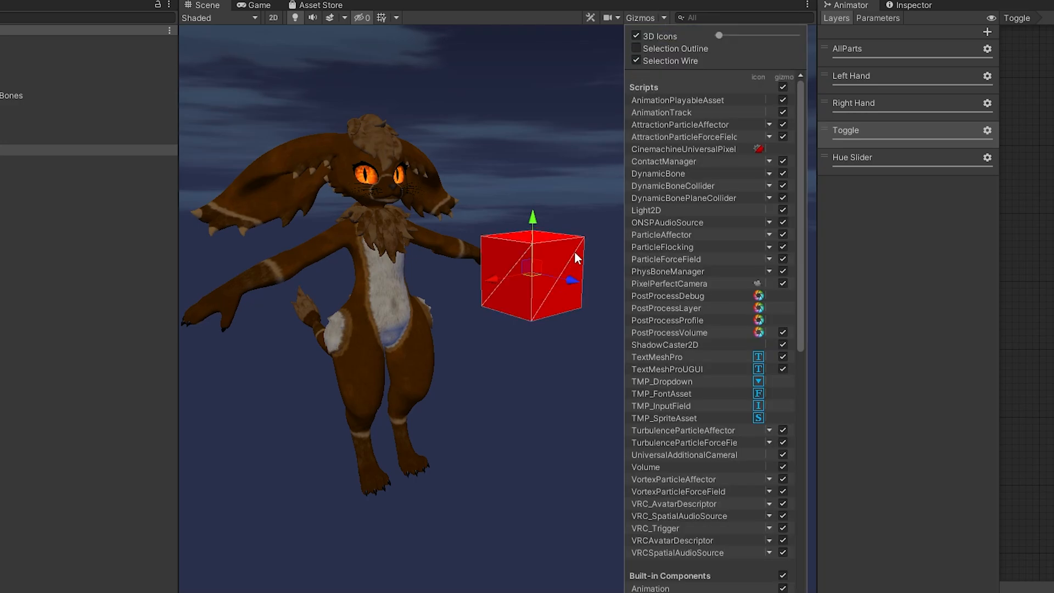
pyautogui.click(386, 310)
pyautogui.keyDown('alt'); pyautogui.moveTo(468, 262); pyautogui.dragTo(502, 288); pyautogui.keyUp('alt')
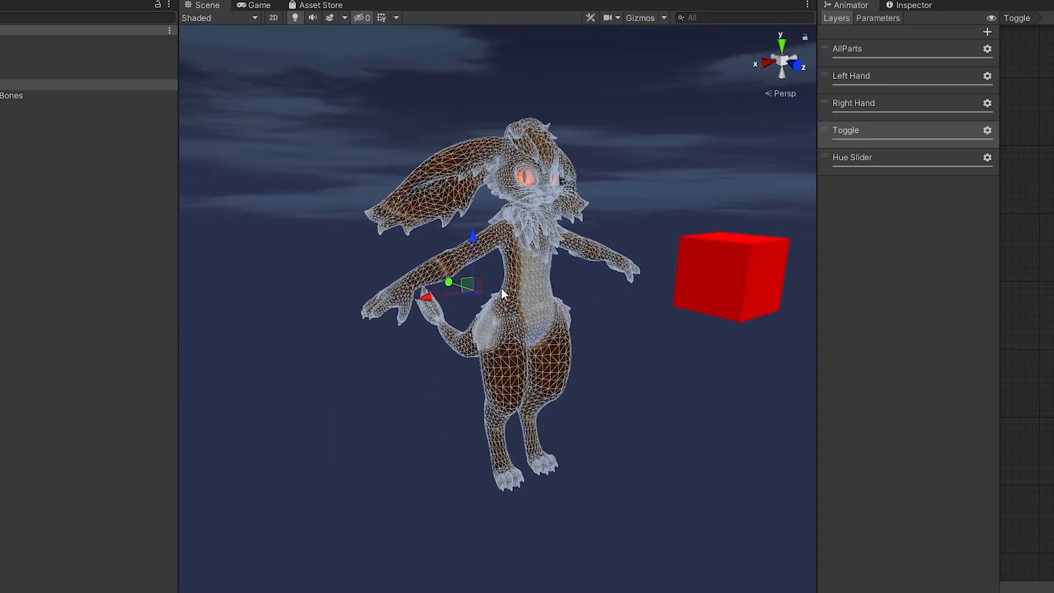
pyautogui.click(663, 19)
pyautogui.click(637, 60)
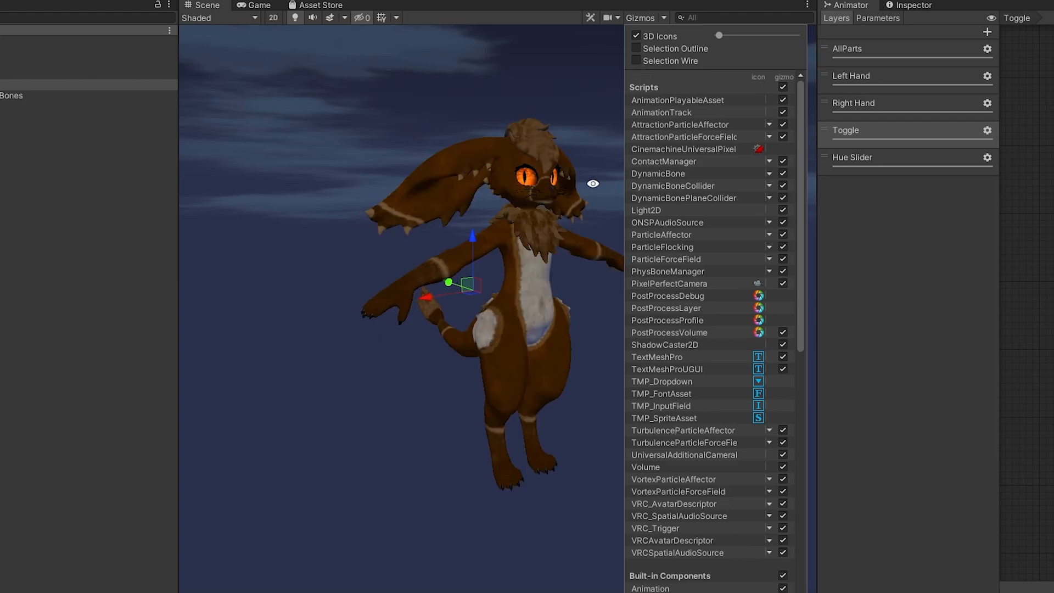
# Try the Scene view effects by switching Skybox off and back on, and Animated Materials on and back off.
pyautogui.click(345, 18)
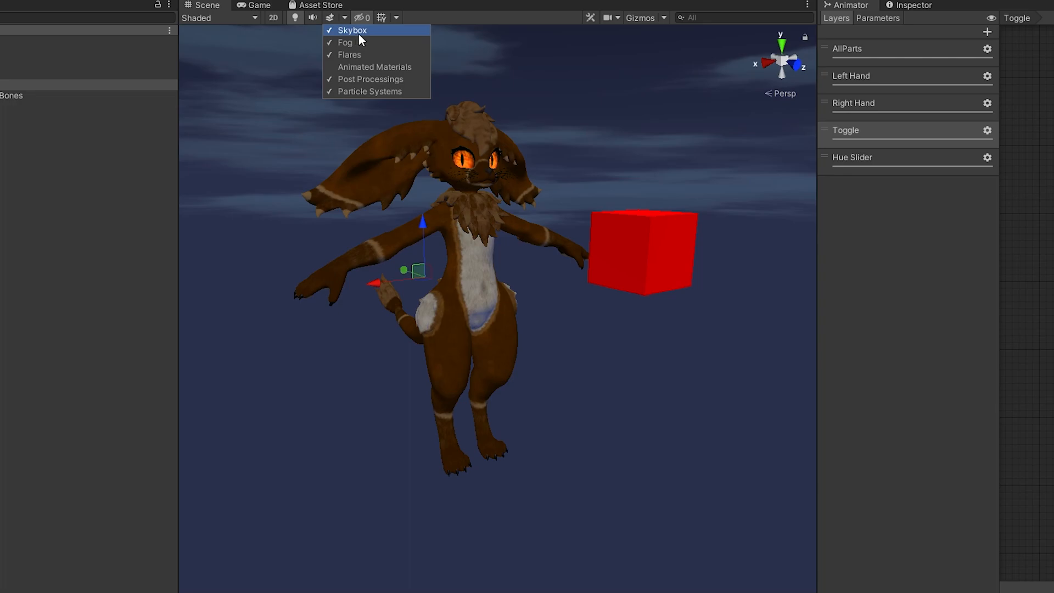
pyautogui.click(357, 32)
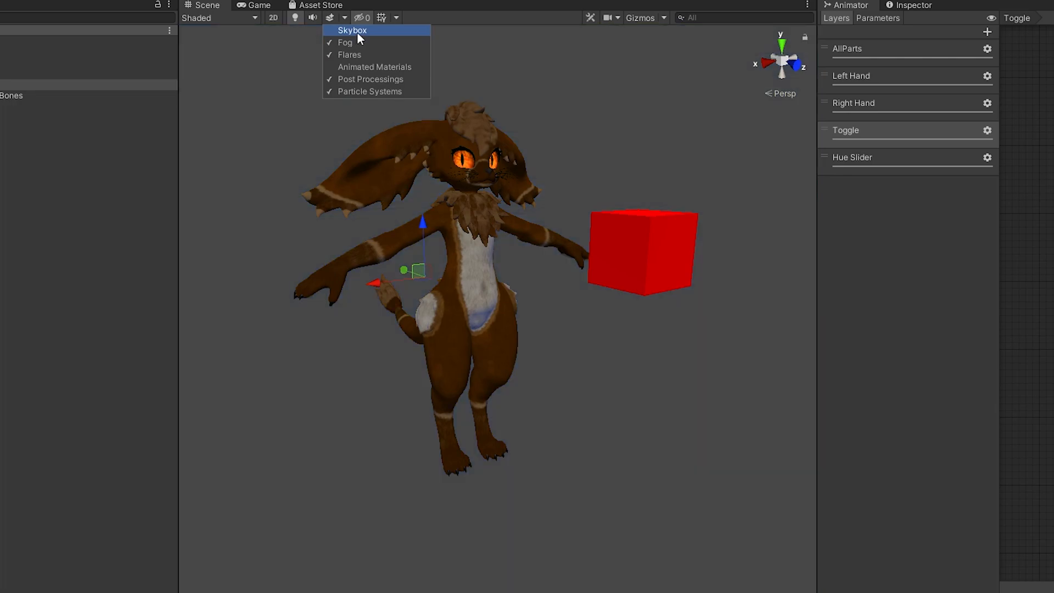
pyautogui.click(357, 32)
pyautogui.click(347, 44)
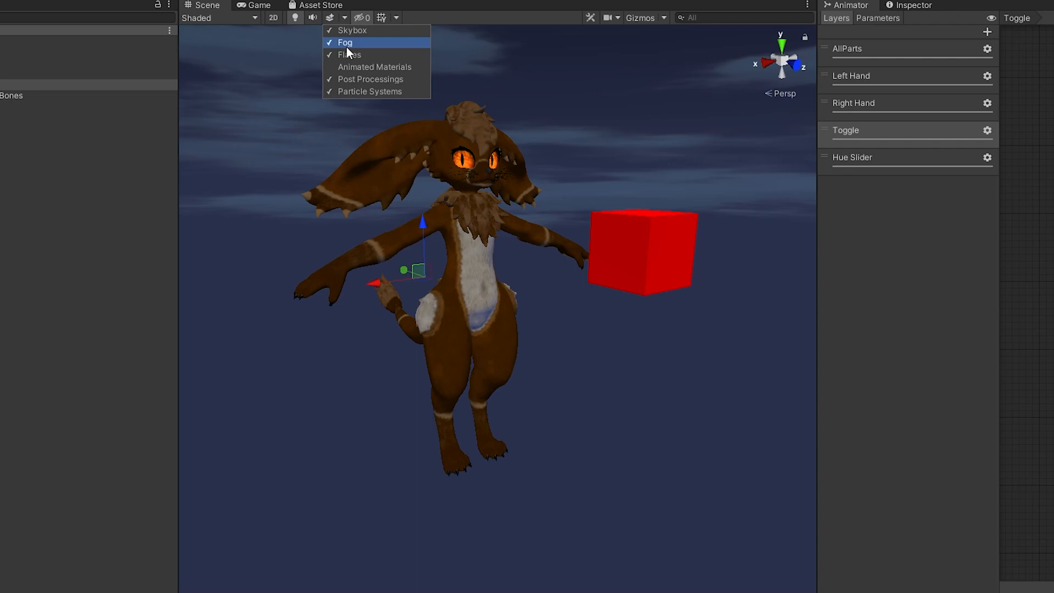
pyautogui.click(347, 55)
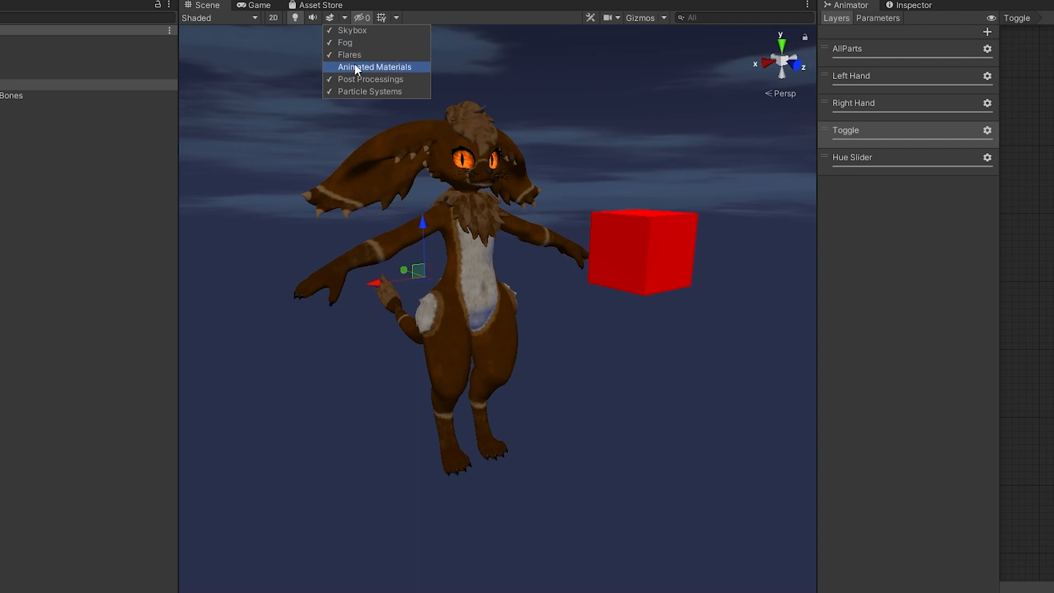
pyautogui.click(355, 67)
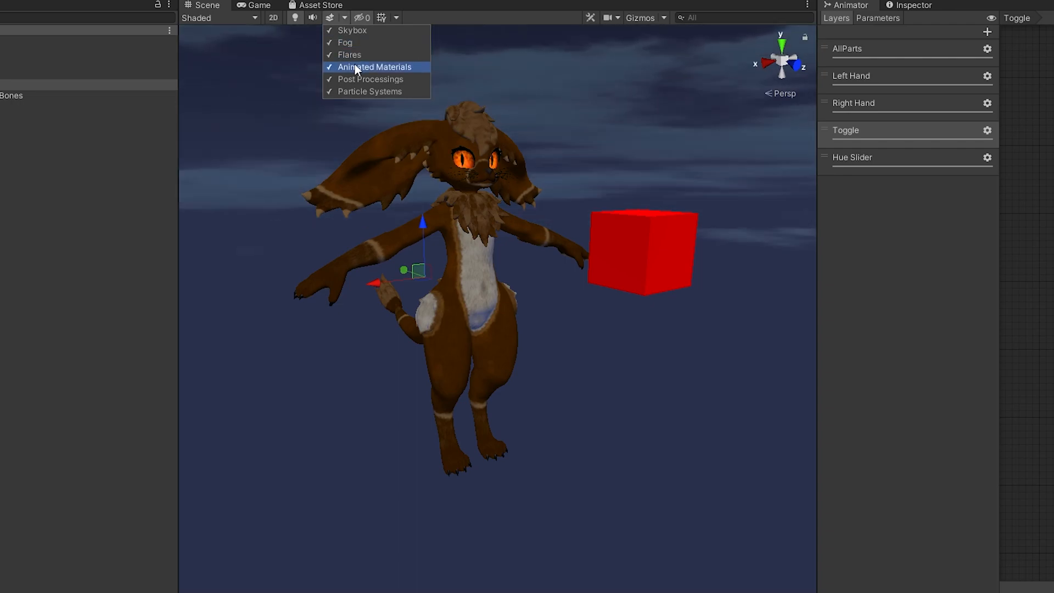
pyautogui.click(356, 66)
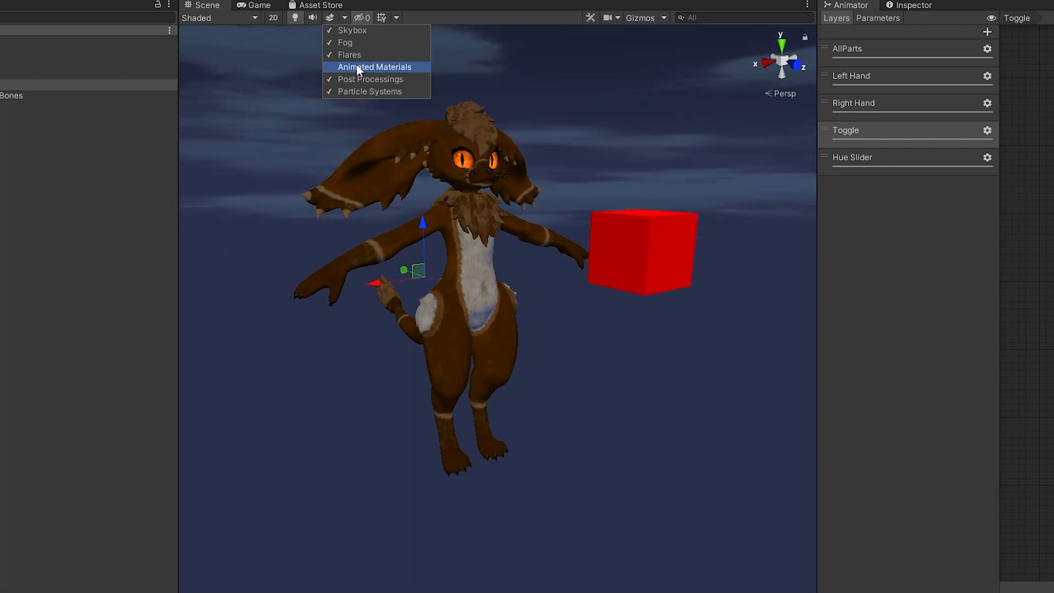
pyautogui.click(377, 81)
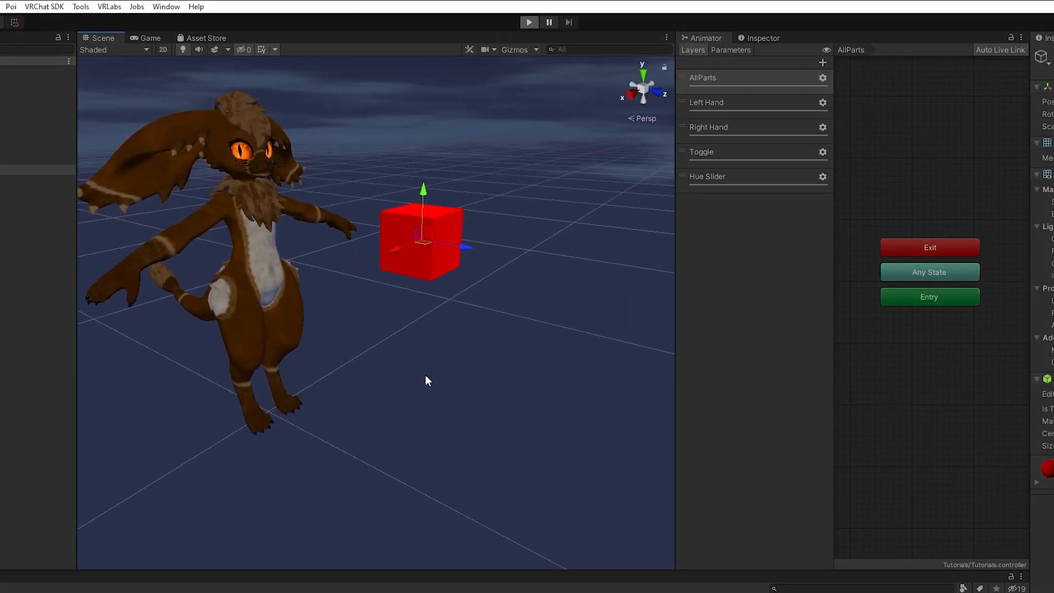
# Enter Play mode, view the avatar in the Scene view, and exit Play mode.
pyautogui.hotkey('ctrl', 'p')
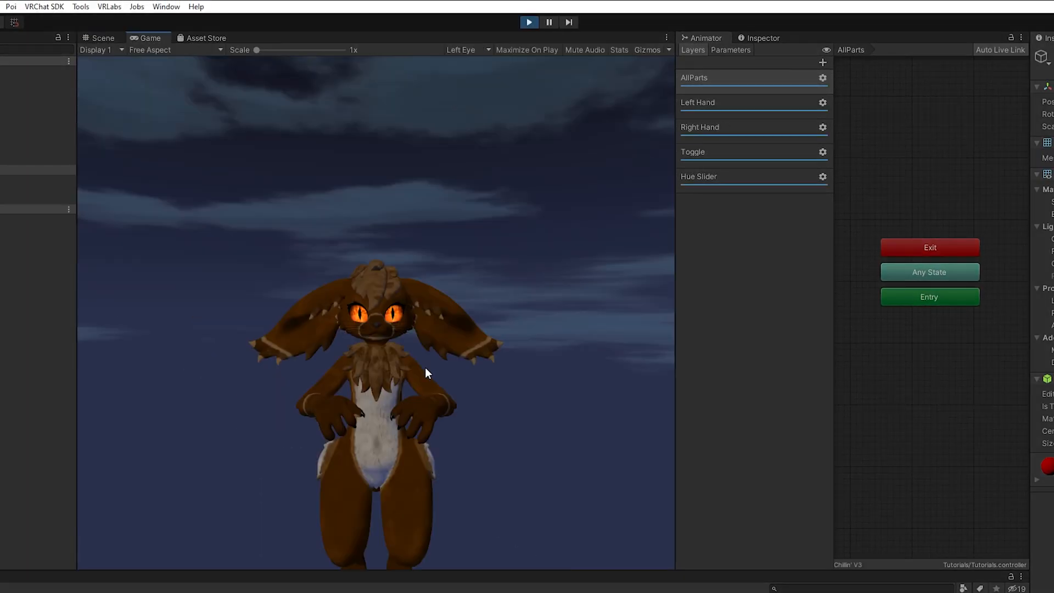
pyautogui.click(121, 40)
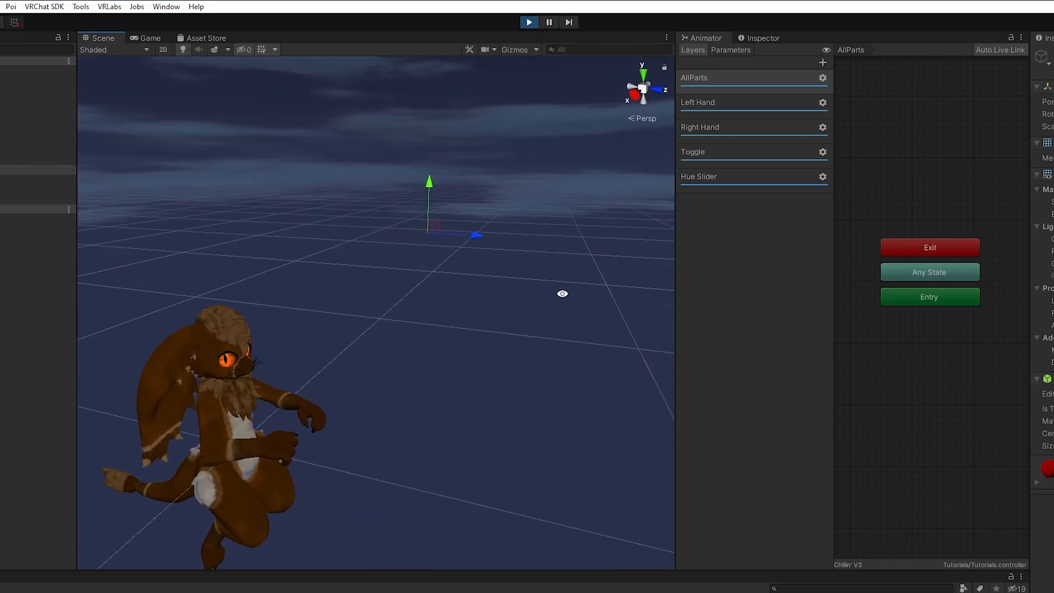
pyautogui.hotkey('ctrl', 'p')
pyautogui.keyDown('alt'); pyautogui.moveTo(541, 223); pyautogui.dragTo(467, 228); pyautogui.keyUp('alt')
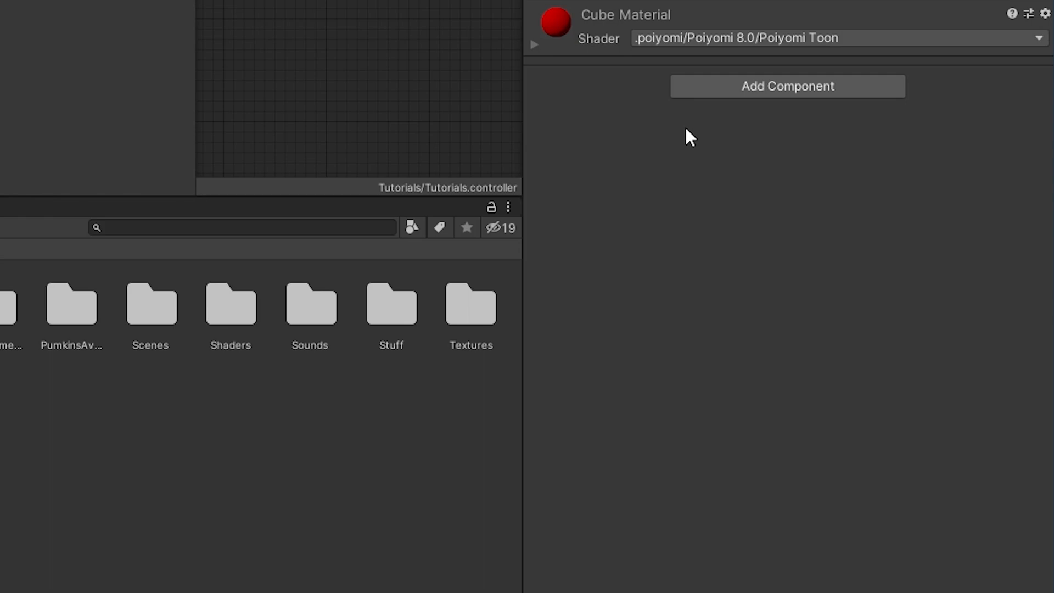
# Search the components available for the cube for "contact" and highlight VRC Contact Receiver.
pyautogui.click(732, 85)
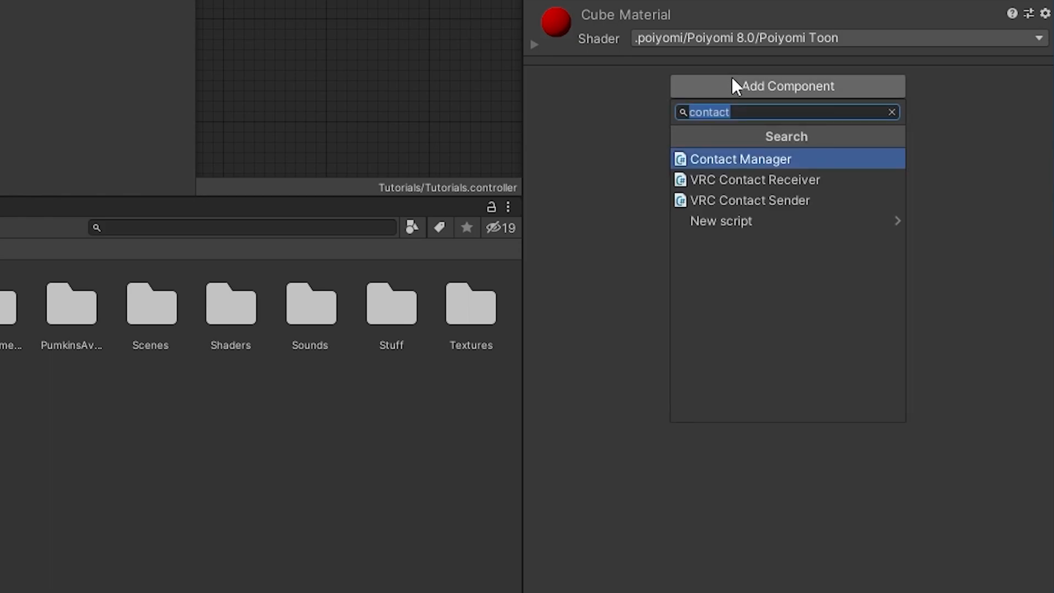
pyautogui.write('contact')
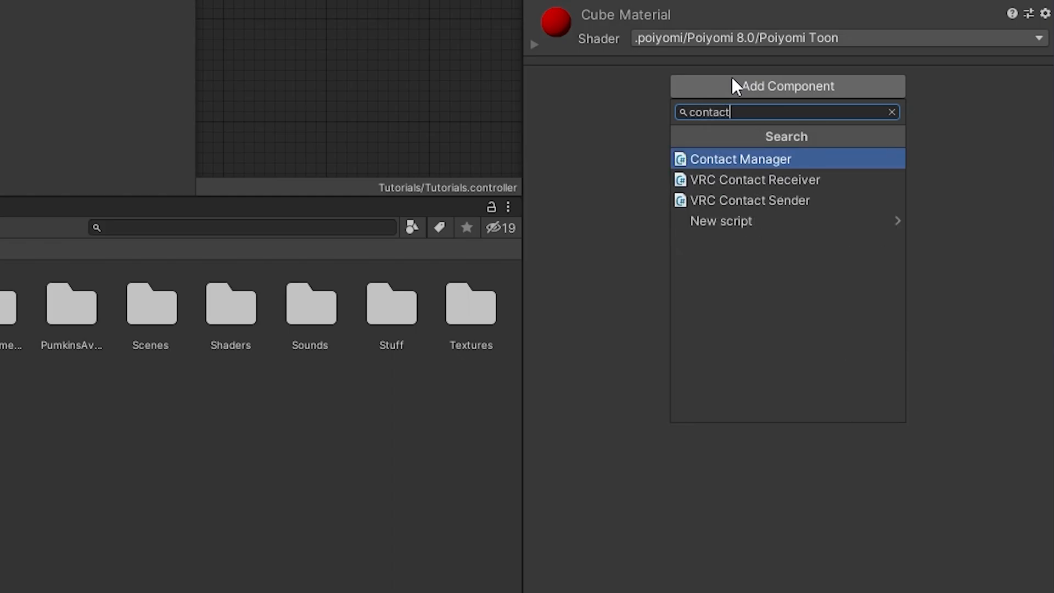
pyautogui.press('Down')
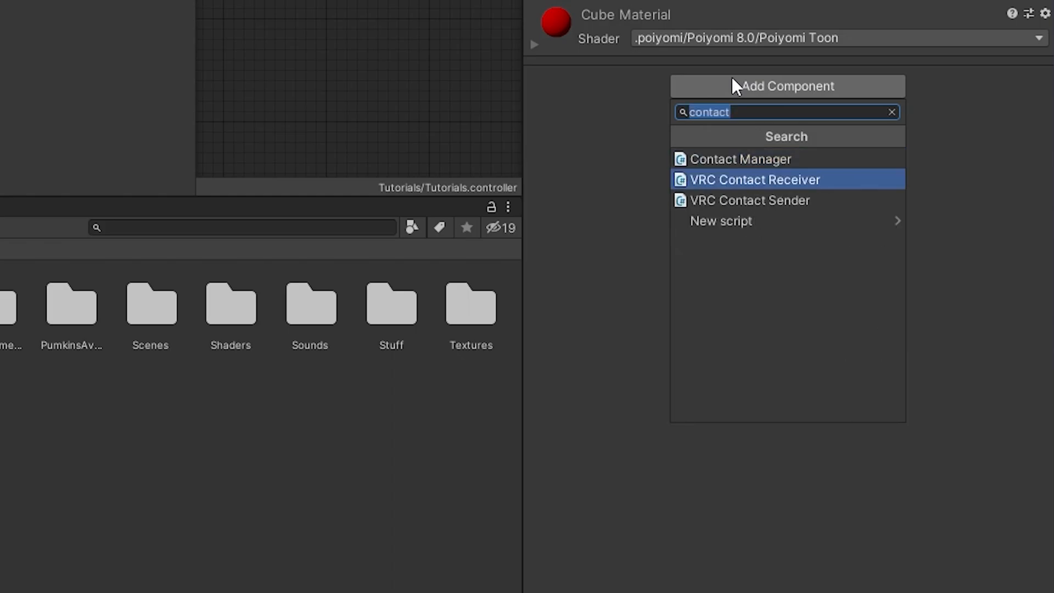
# Search the available components for "physbone" and highlight VRC Phys Bone.
pyautogui.press('BackSpace')
pyautogui.write('physbone')
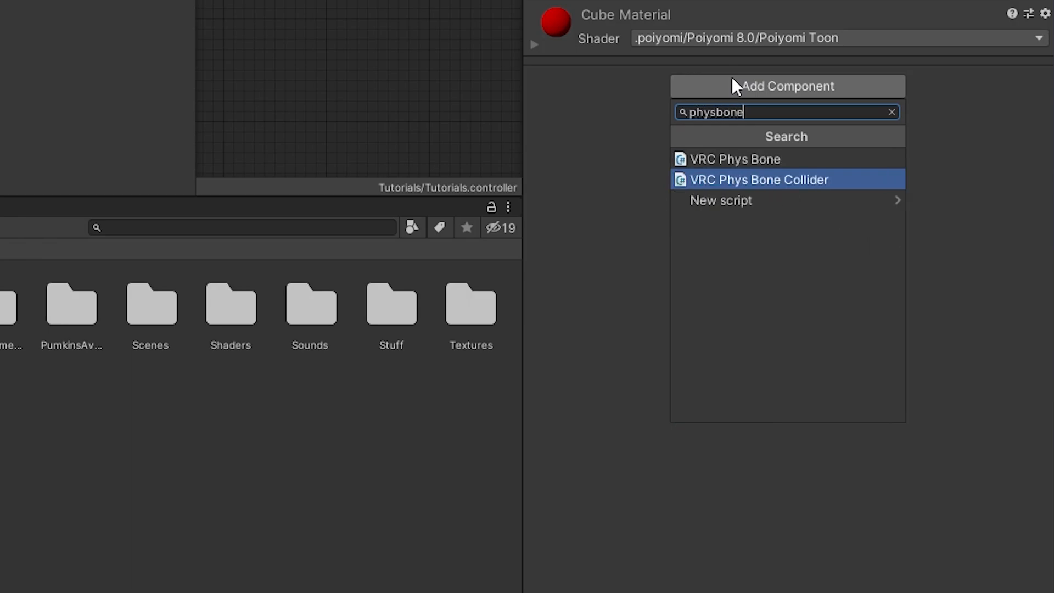
pyautogui.press('Up')
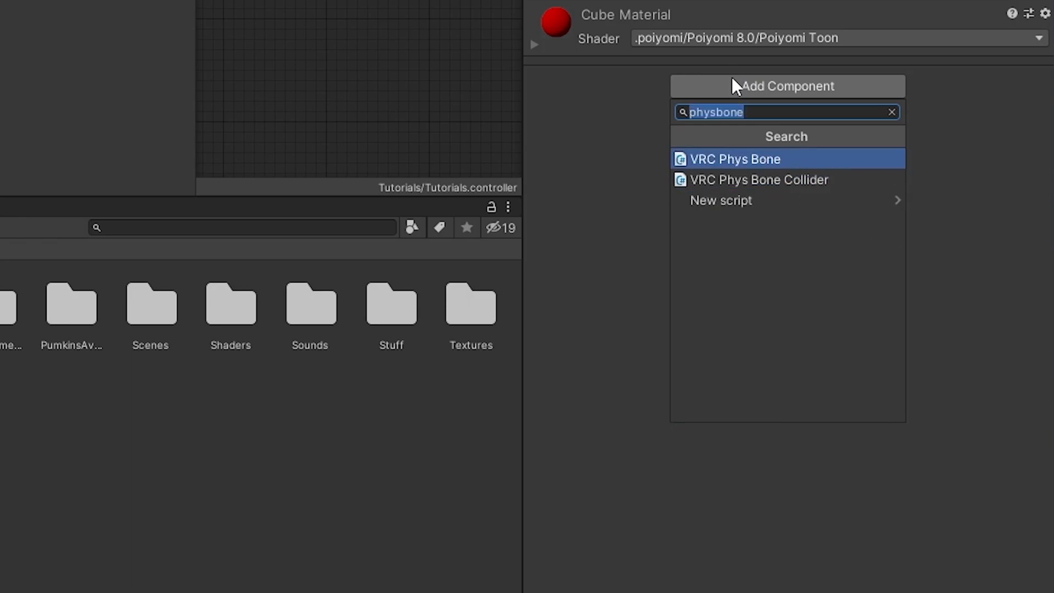
# Search the available components for "avatar" and clear the search text.
pyautogui.press('BackSpace')
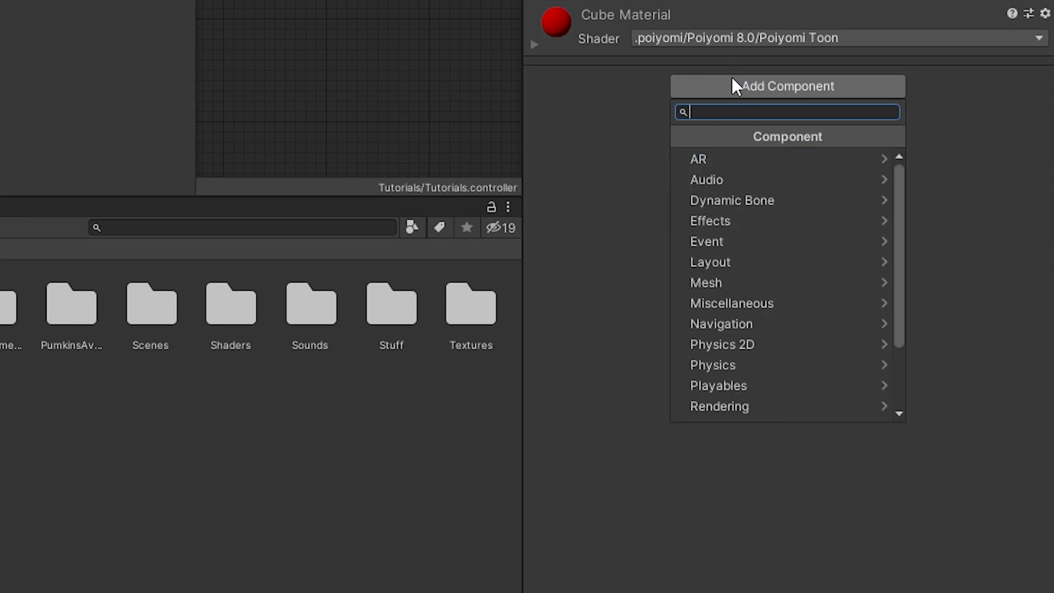
pyautogui.write('avatar')
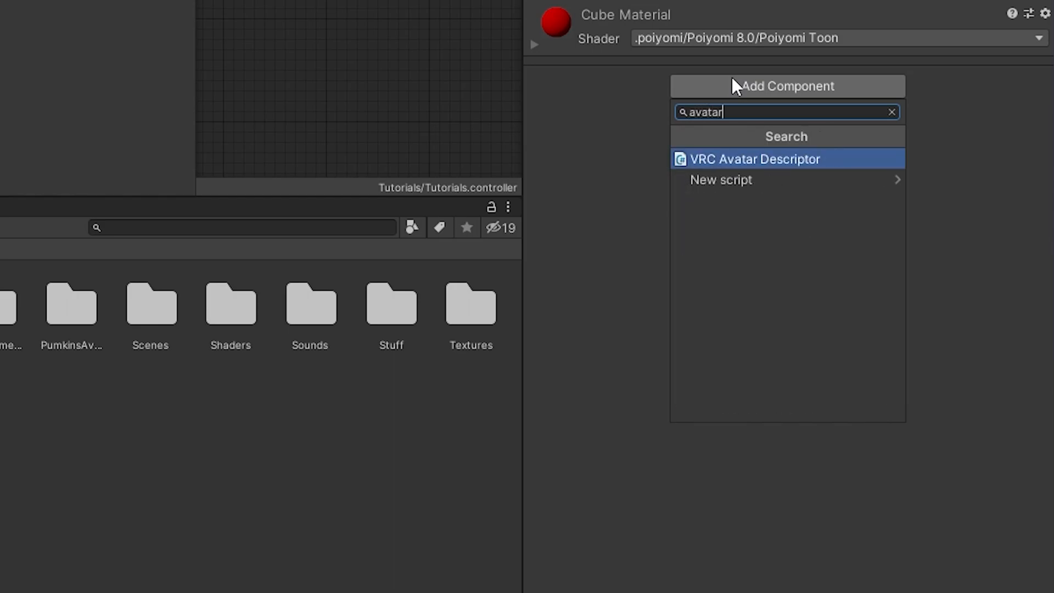
pyautogui.press('BackSpace')
pyautogui.press('BackSpace')
pyautogui.press('BackSpace')
pyautogui.press('BackSpace')
pyautogui.press('BackSpace')
pyautogui.press('BackSpace')
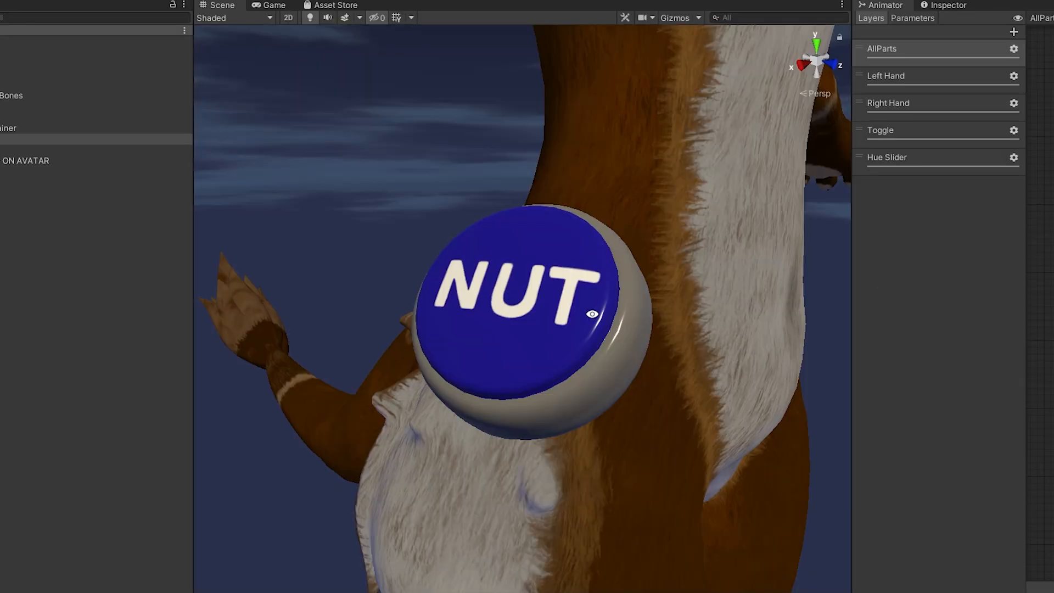
# Locate the Nut Button object's mesh asset in the project and enlarge its preview to inspect the mesh.
pyautogui.keyDown('alt'); pyautogui.moveTo(592, 314); pyautogui.dragTo(620, 268); pyautogui.keyUp('alt')
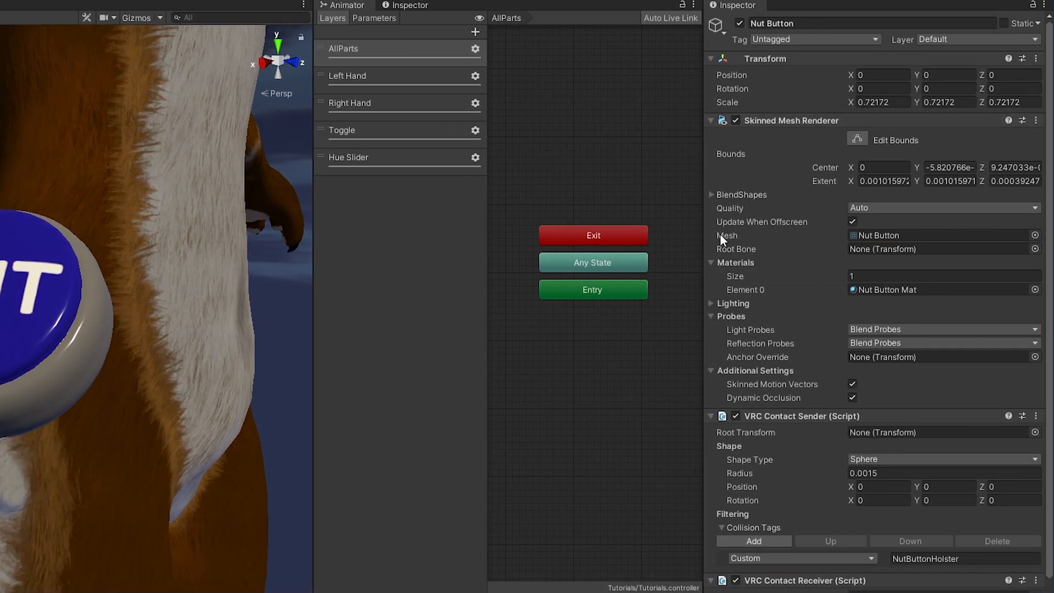
pyautogui.click(871, 235)
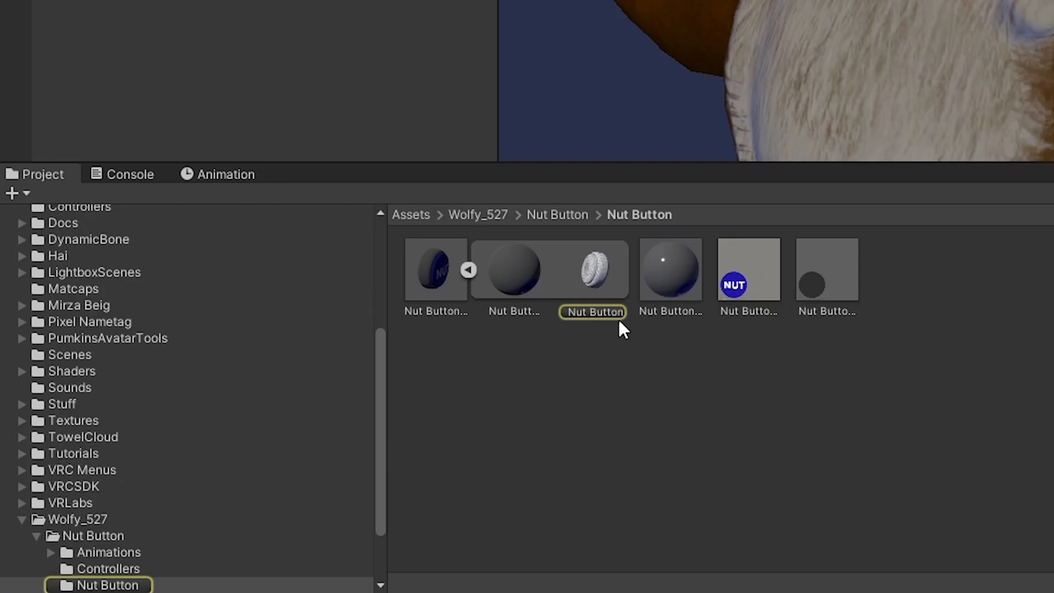
pyautogui.click(590, 274)
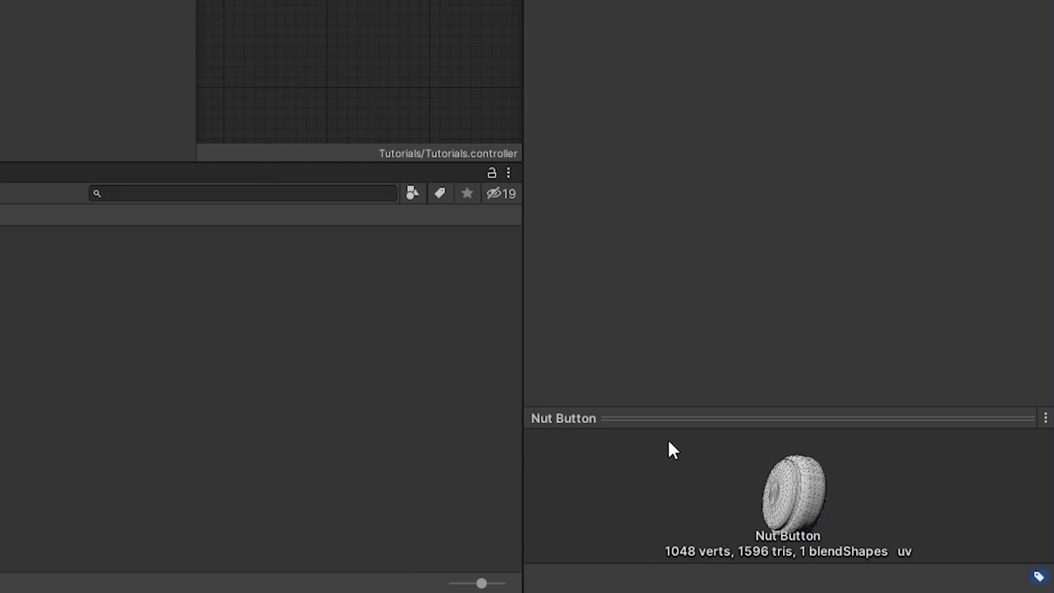
pyautogui.moveTo(732, 417); pyautogui.dragTo(751, 235)
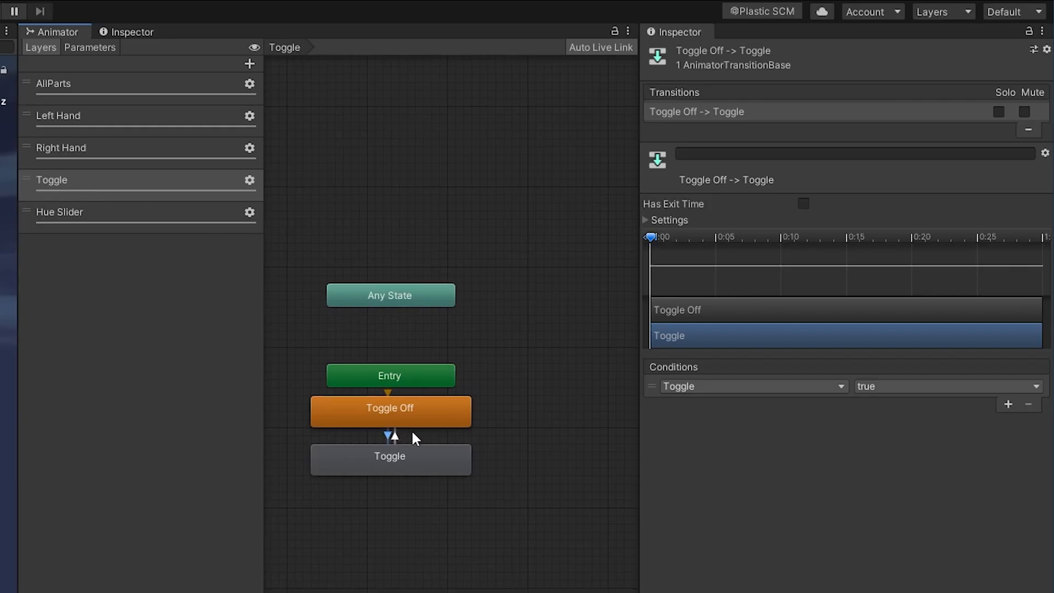
# Copy the transition parameters of the Toggle Off -> Toggle transition in the Toggle layer.
pyautogui.moveTo(407, 431); pyautogui.dragTo(433, 443, button='middle')
pyautogui.rightClick(724, 113)
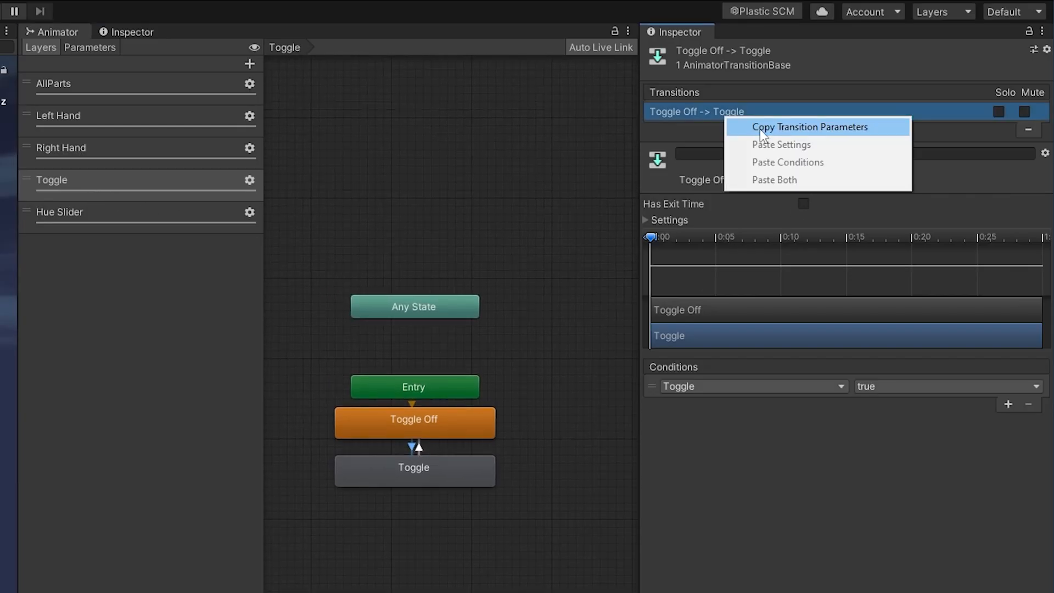
pyautogui.click(848, 126)
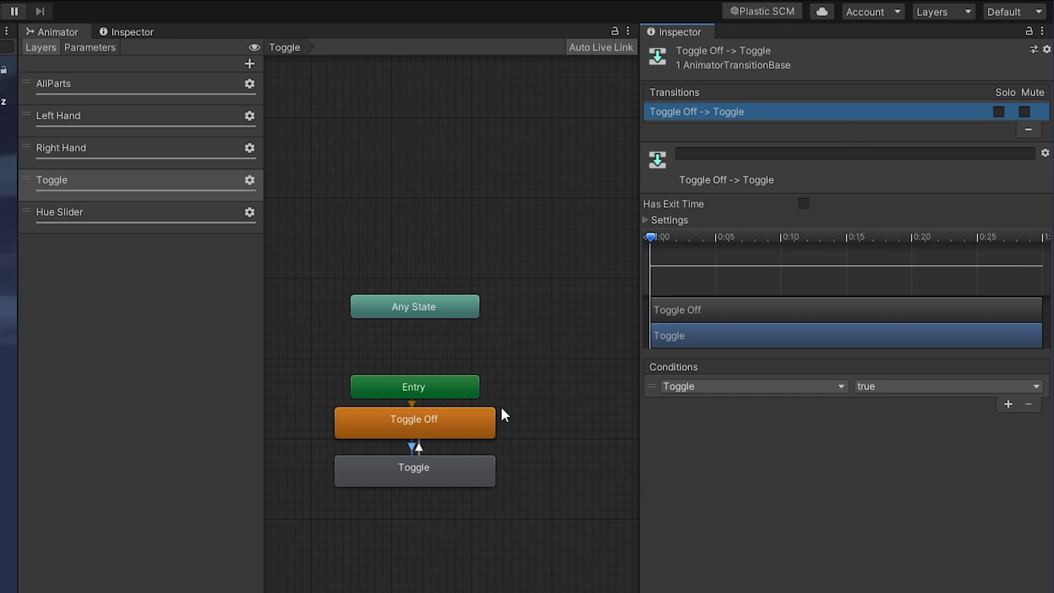
# Paste both settings and conditions onto the Toggle -> Toggle Off transition, expand its settings, and open the Toggle condition's value choices.
pyautogui.click(419, 449)
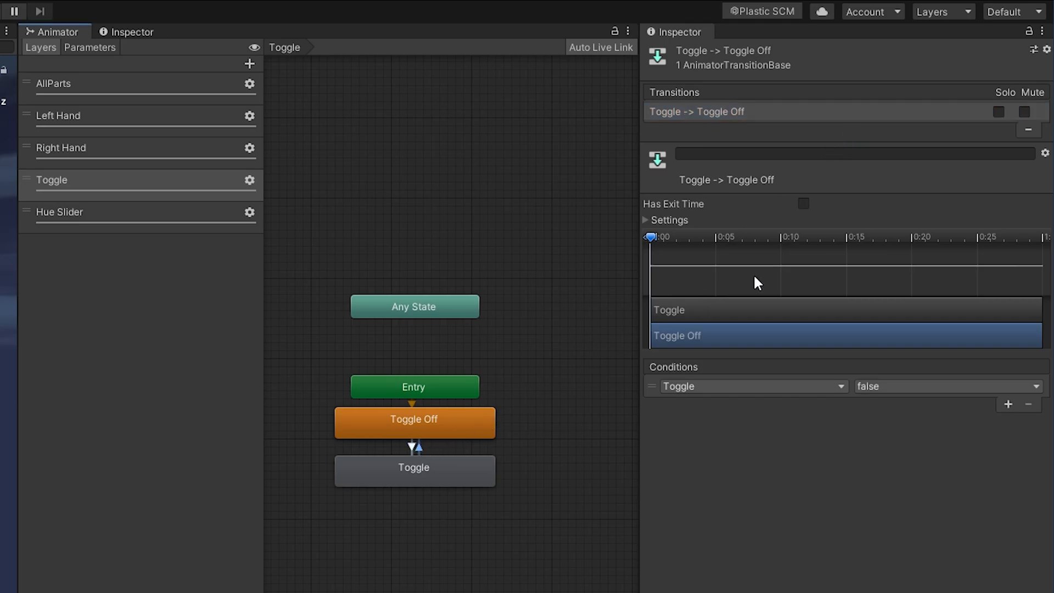
pyautogui.rightClick(754, 113)
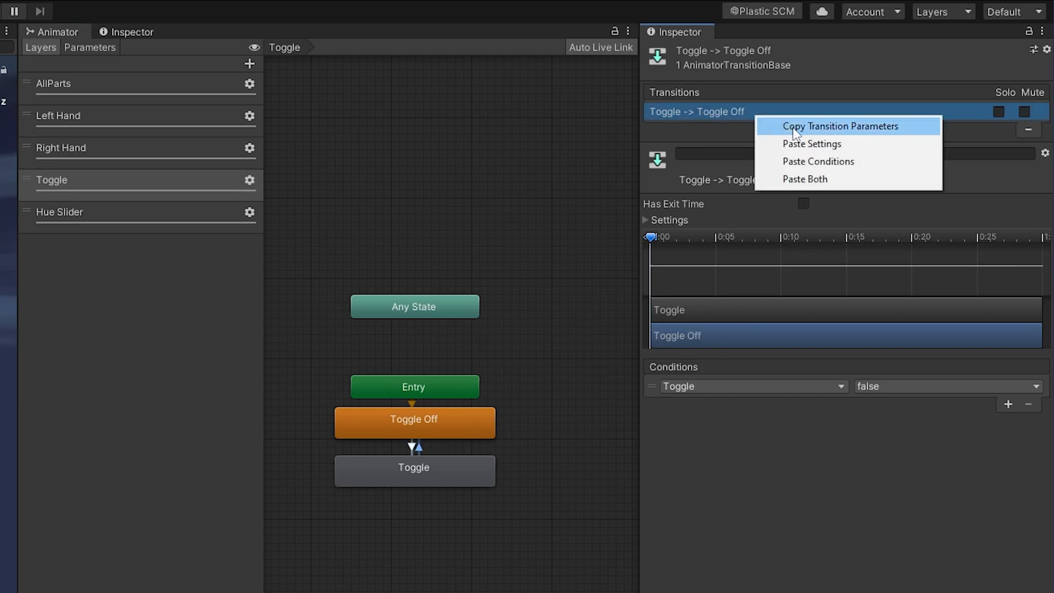
pyautogui.click(817, 176)
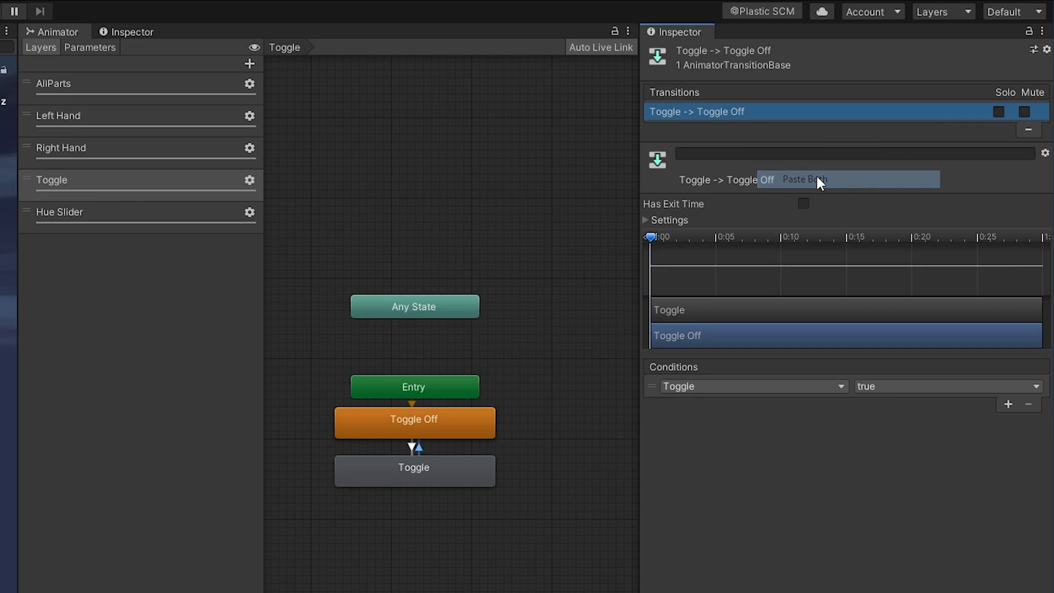
pyautogui.click(650, 221)
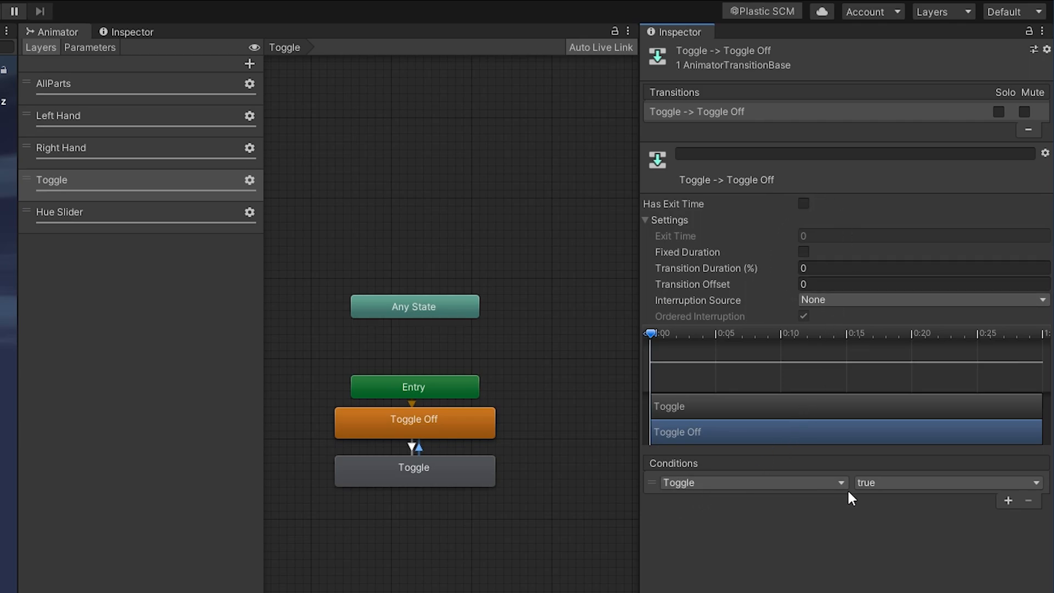
pyautogui.click(883, 482)
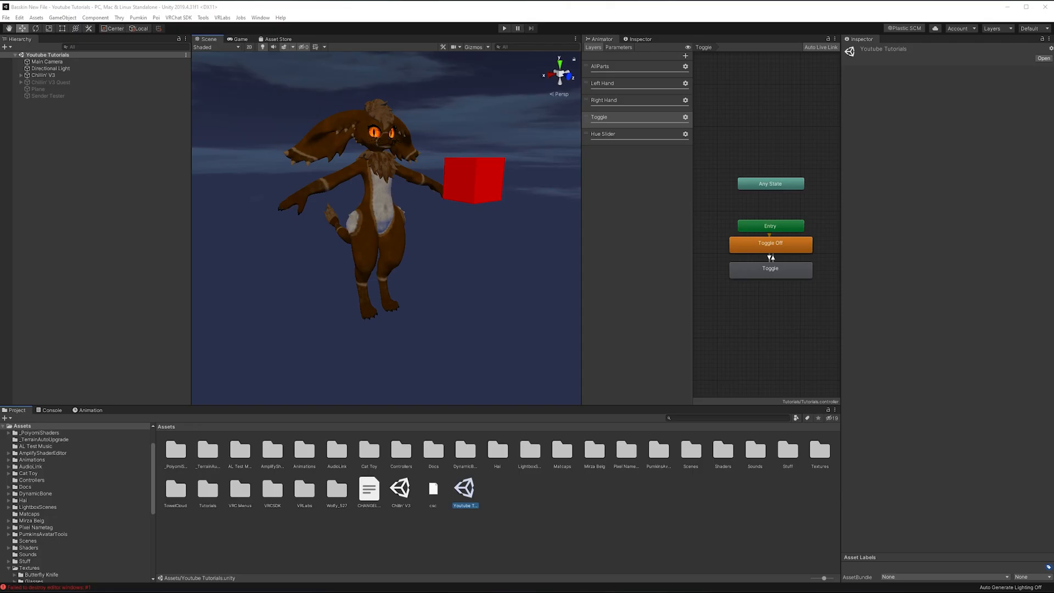